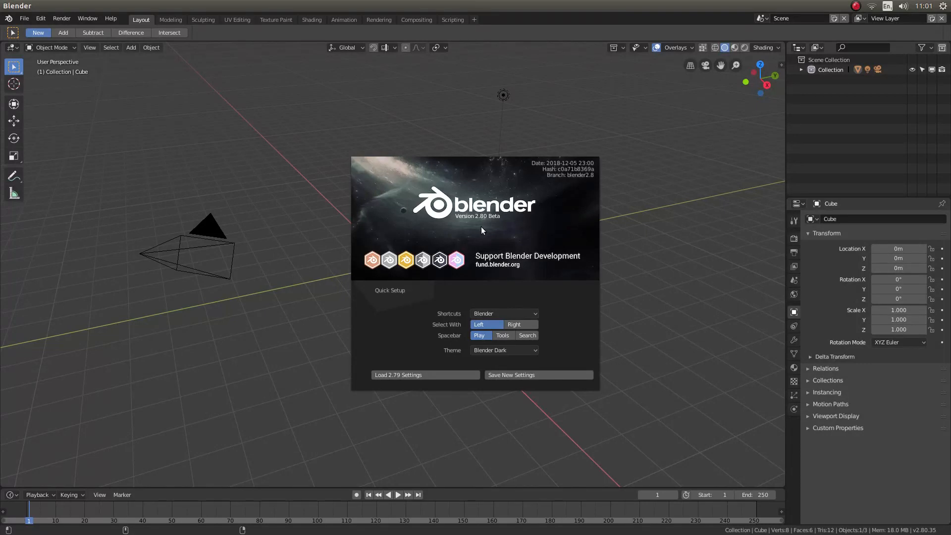
Dismiss the splash screen and create a new file from the Video Editing template.
left_click(470, 248)
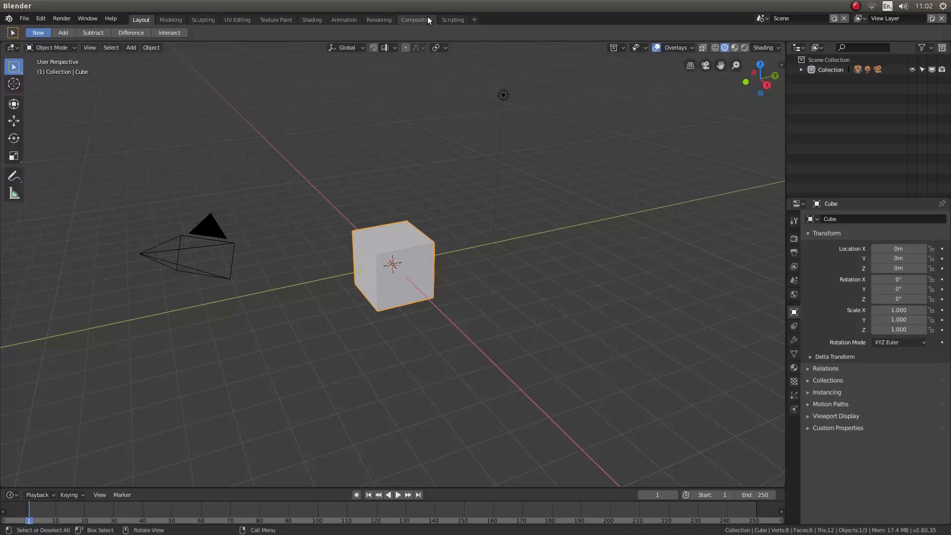
left_click(474, 19)
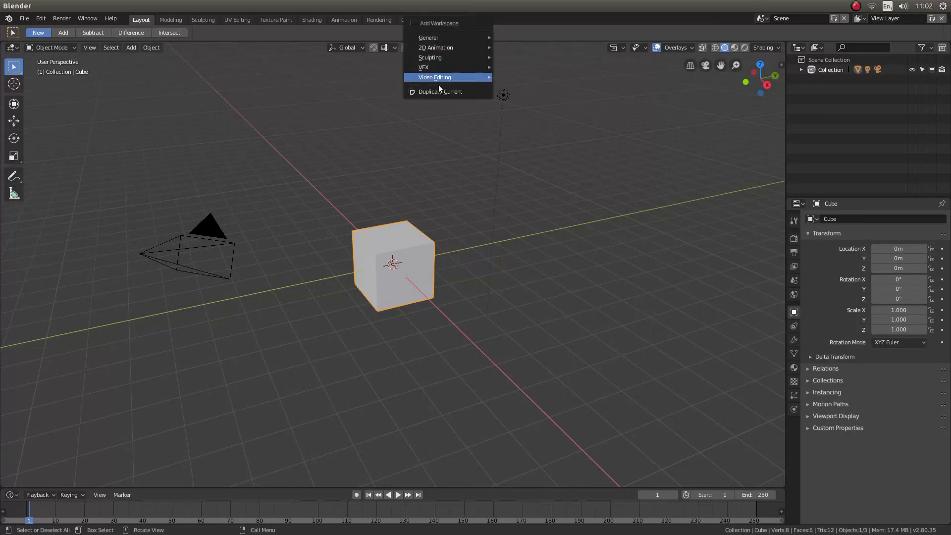
mouse_move(449, 78)
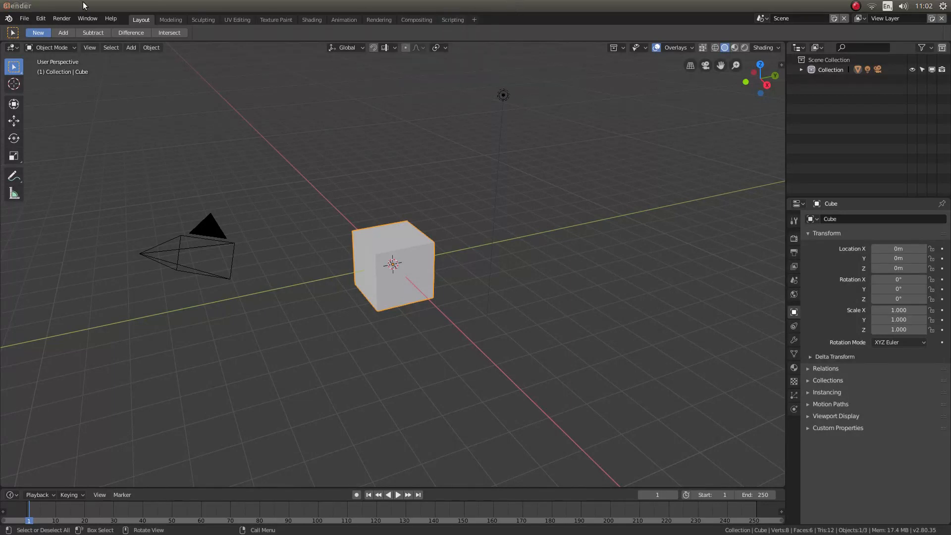
left_click(25, 19)
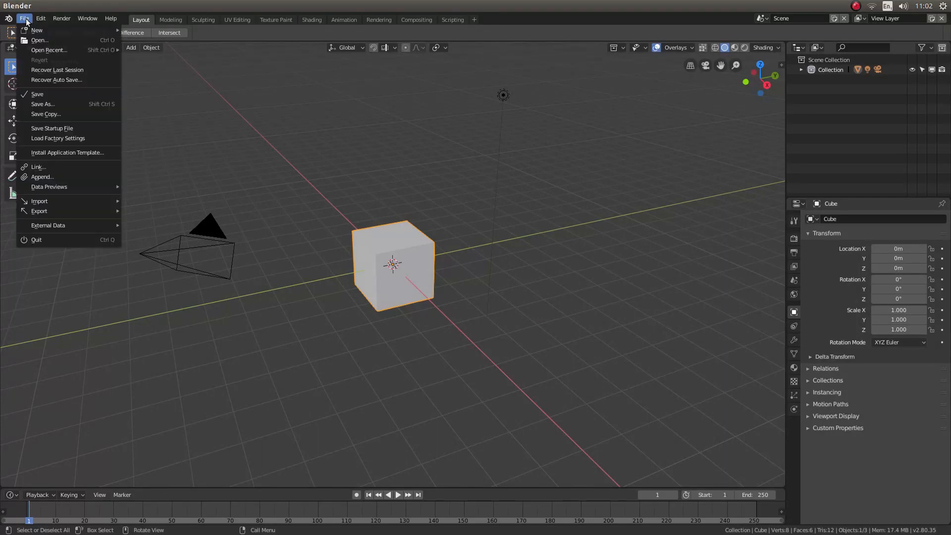
mouse_move(31, 33)
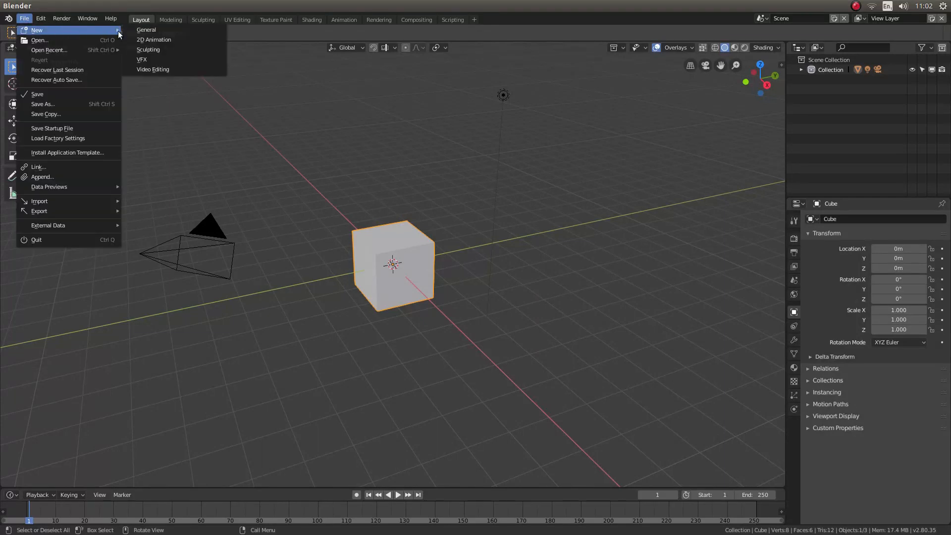
left_click(177, 68)
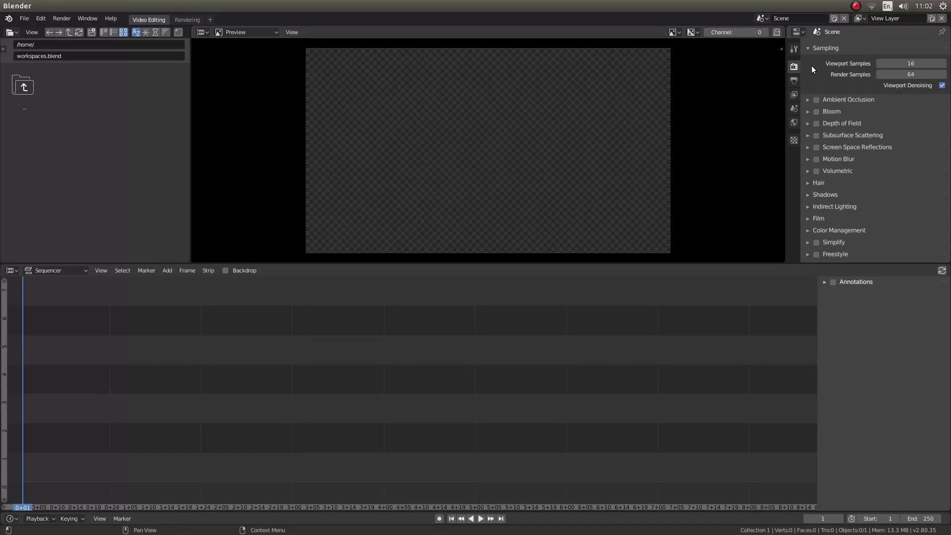
Examine the scene's output settings, including resolution, frame range, frame rate and the available file formats.
scroll(911, 50, "up", 1)
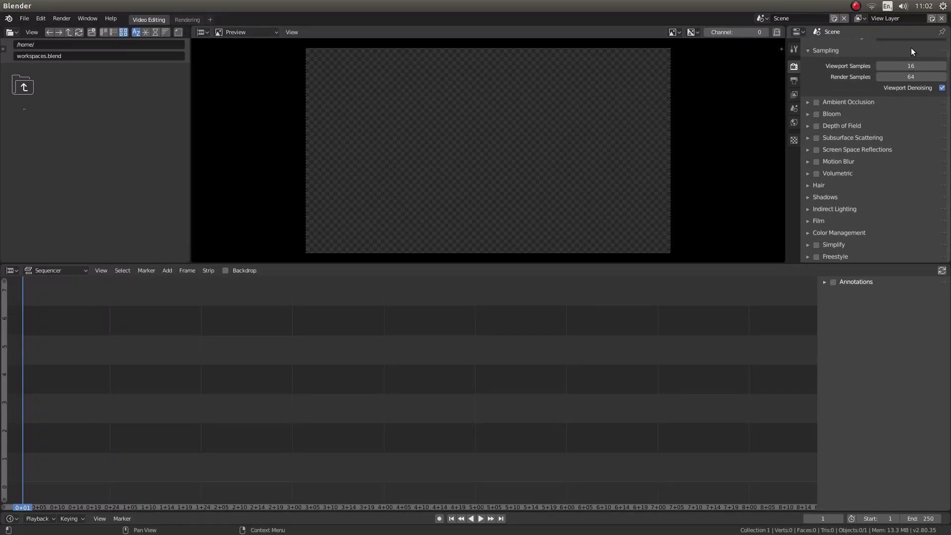
left_click(795, 82)
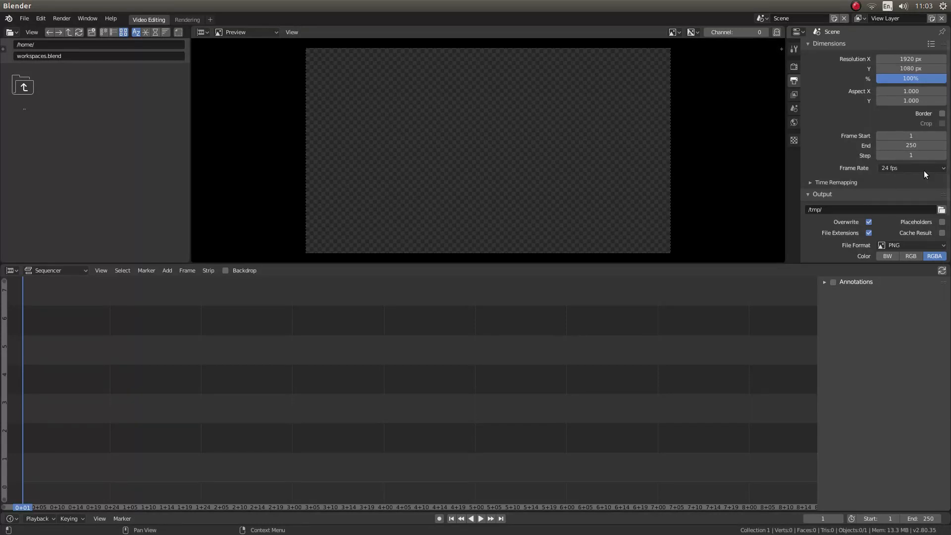
scroll(843, 144, "down", 1)
scroll(842, 144, "down", 2)
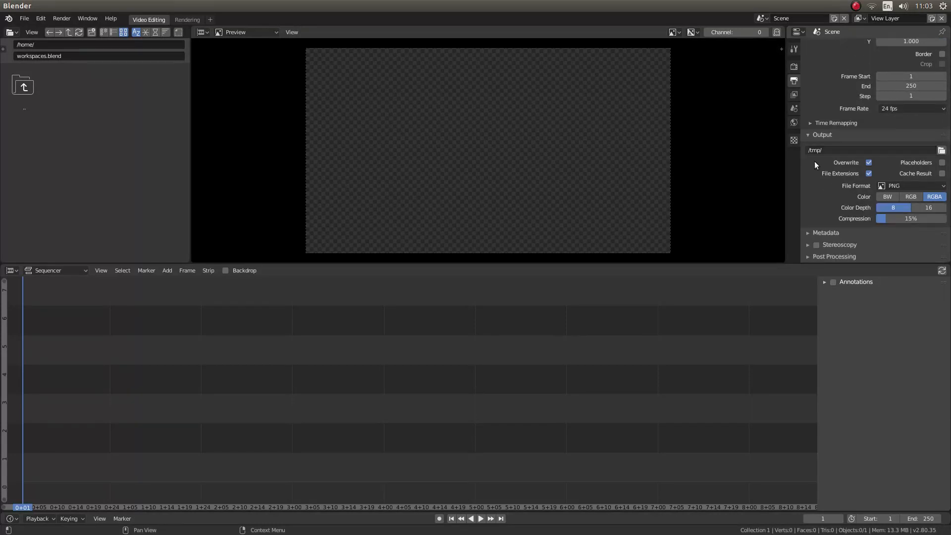
left_click(911, 186)
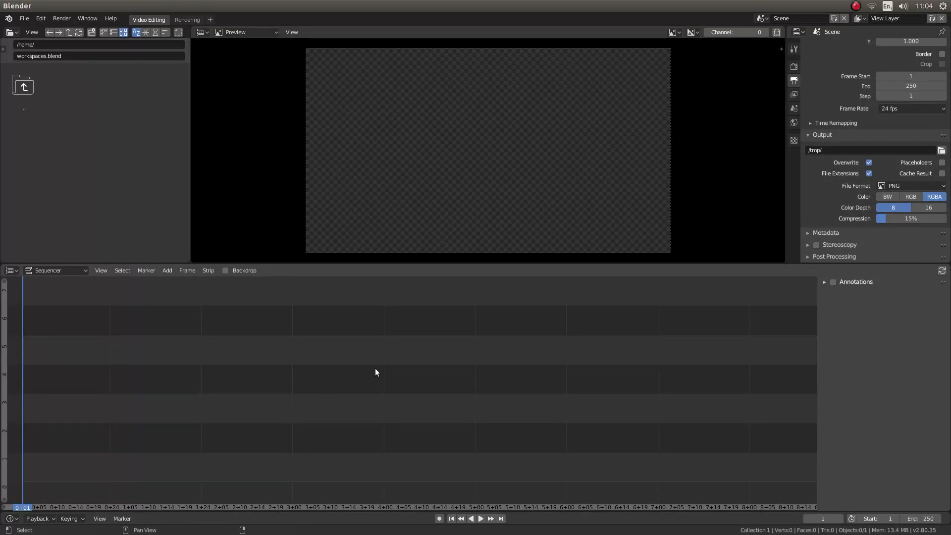
Start adding a movie strip and browse to Videos/East Somerset Railway And Nunney Castle, displaying the files as thumbnails.
key("shift+a")
key("shift+a")
mouse_move(449, 364)
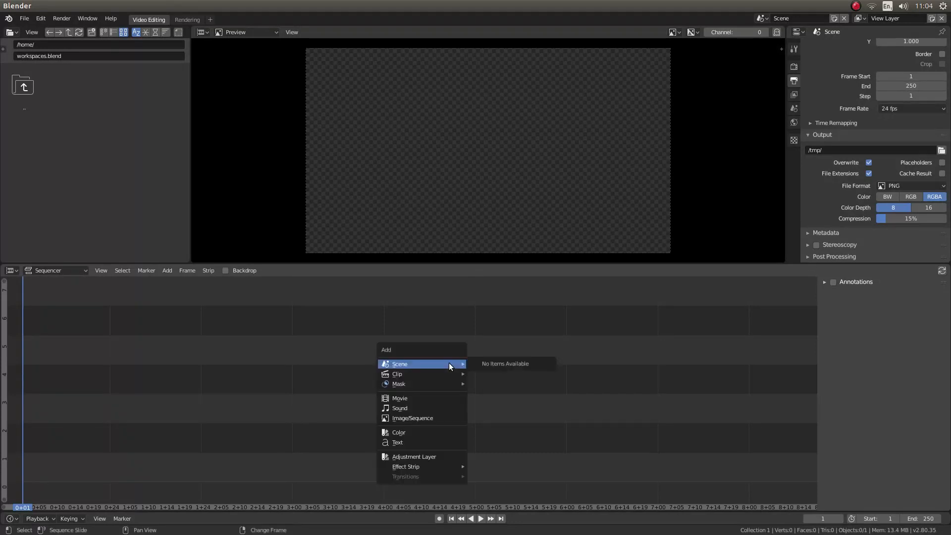
left_click(408, 400)
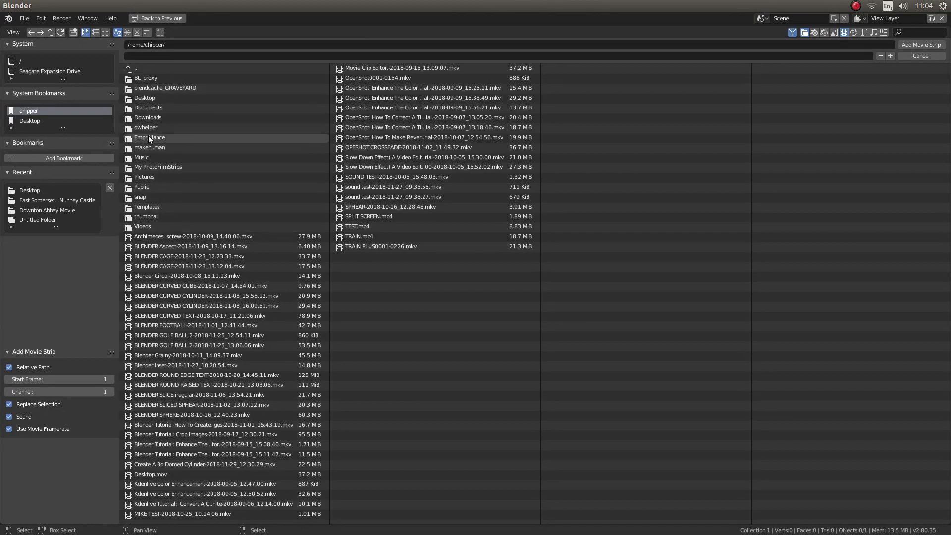
left_click(145, 225)
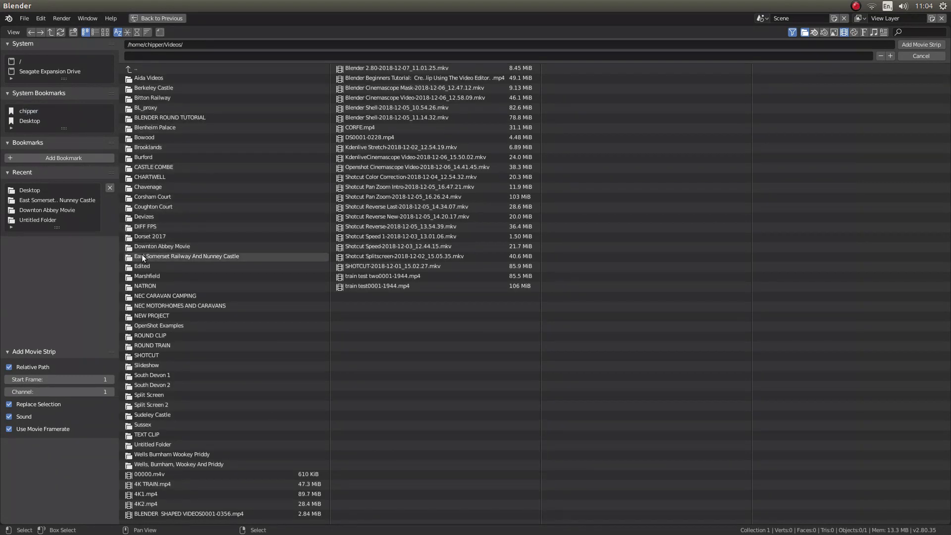
left_click(206, 258)
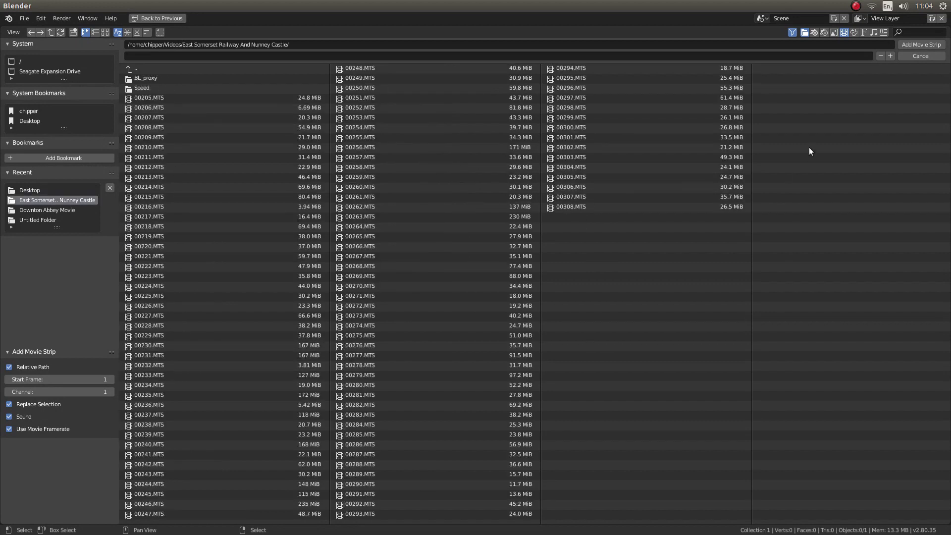
left_click(105, 31)
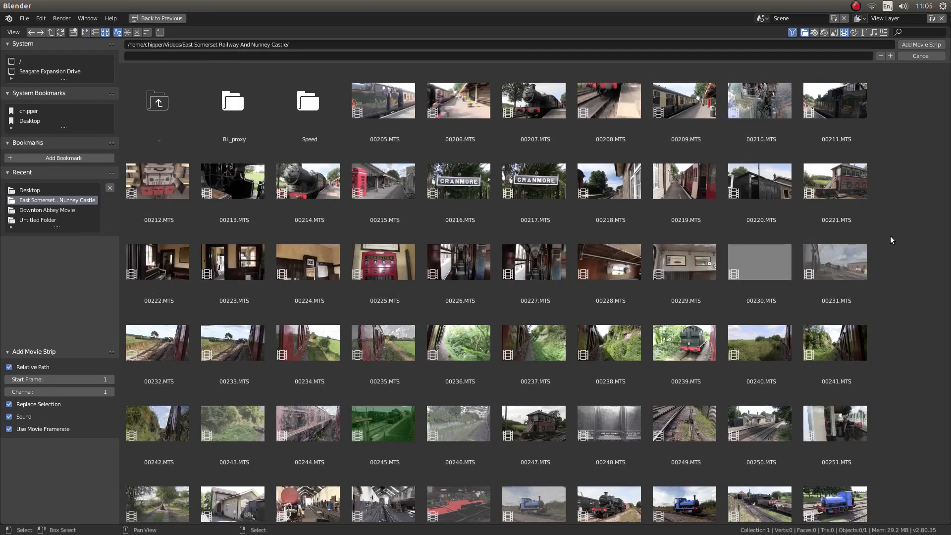
Add the clips 00239.MTS, 00257.MTS and 00262.MTS together as movie strips in the sequencer.
scroll(885, 218, "down", 3)
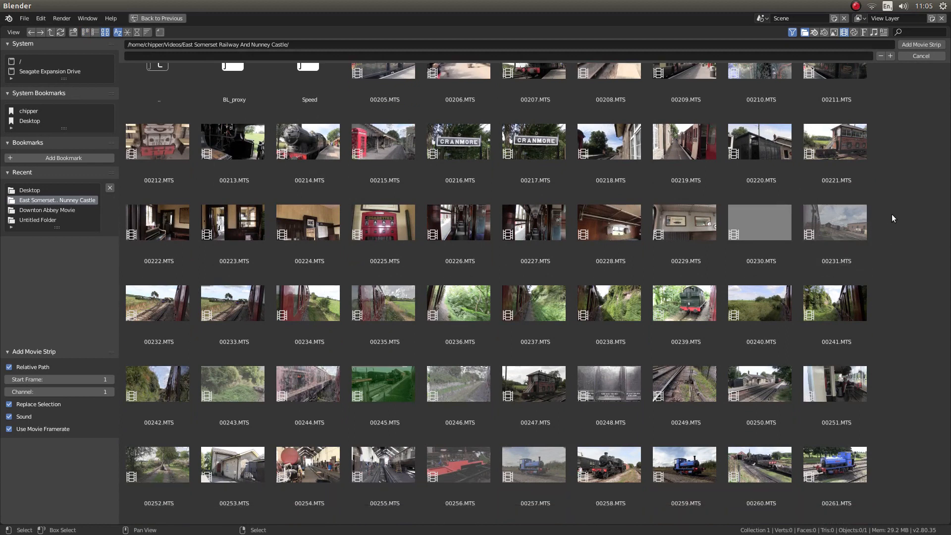
scroll(893, 215, "down", 2)
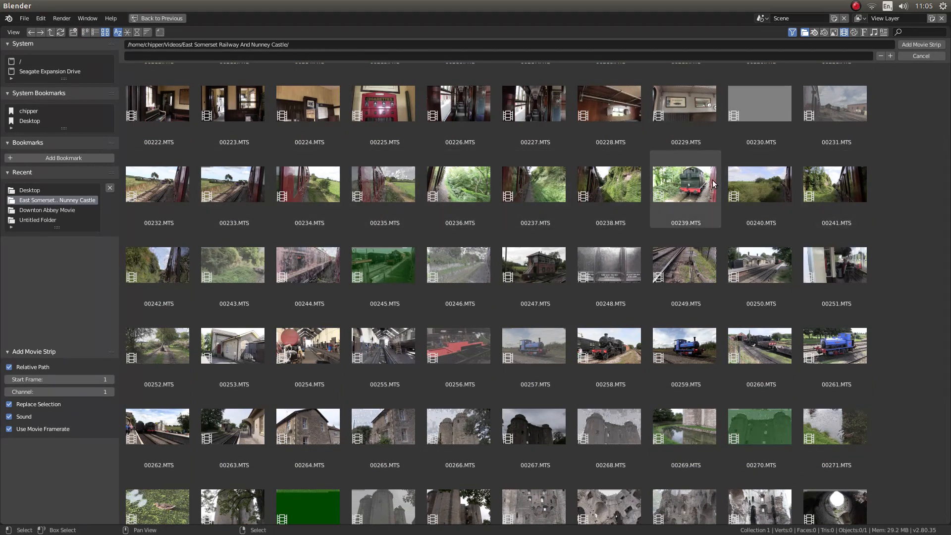
left_click(689, 194)
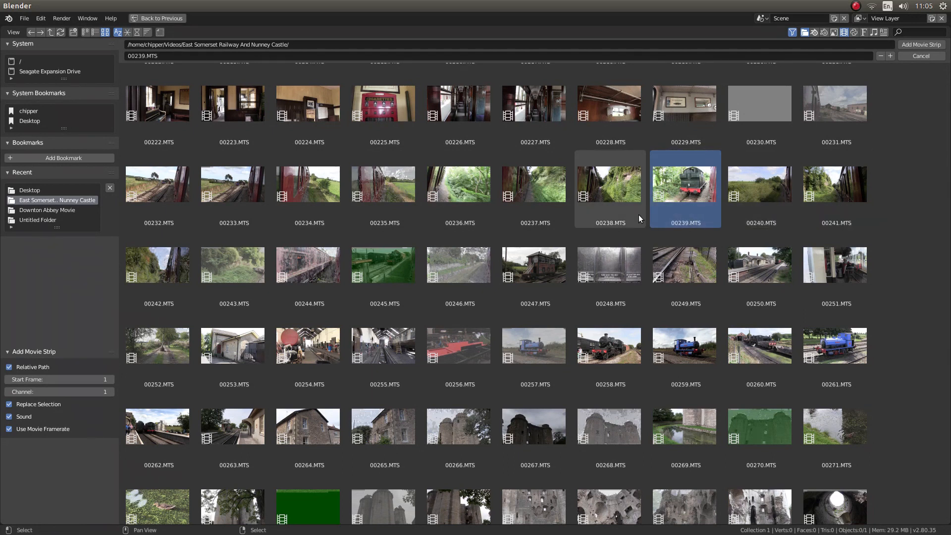
left_click(550, 338, "shift")
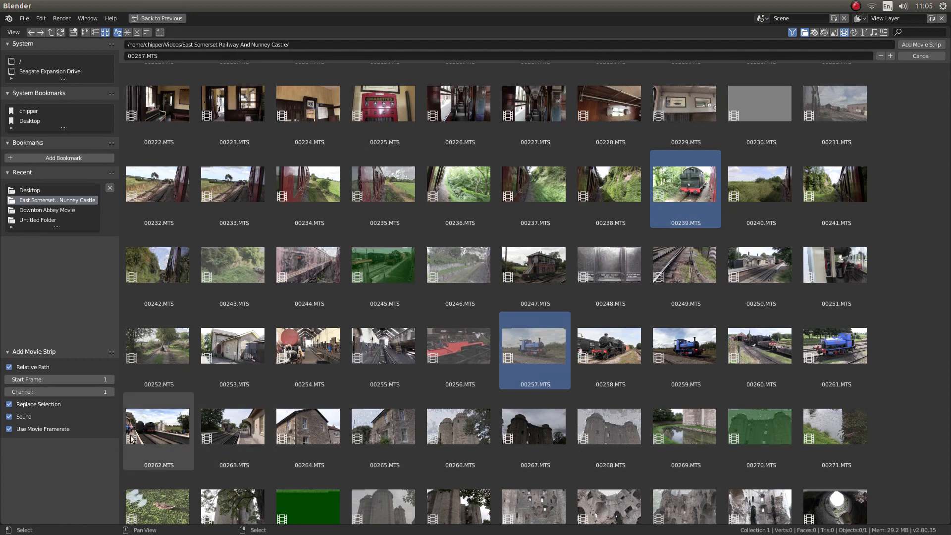
left_click(158, 429, "shift")
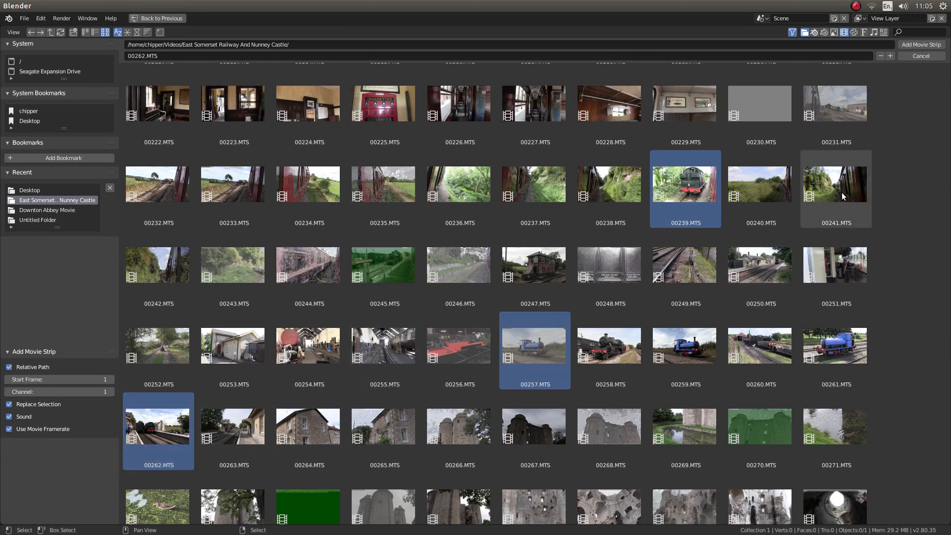
left_click(927, 45)
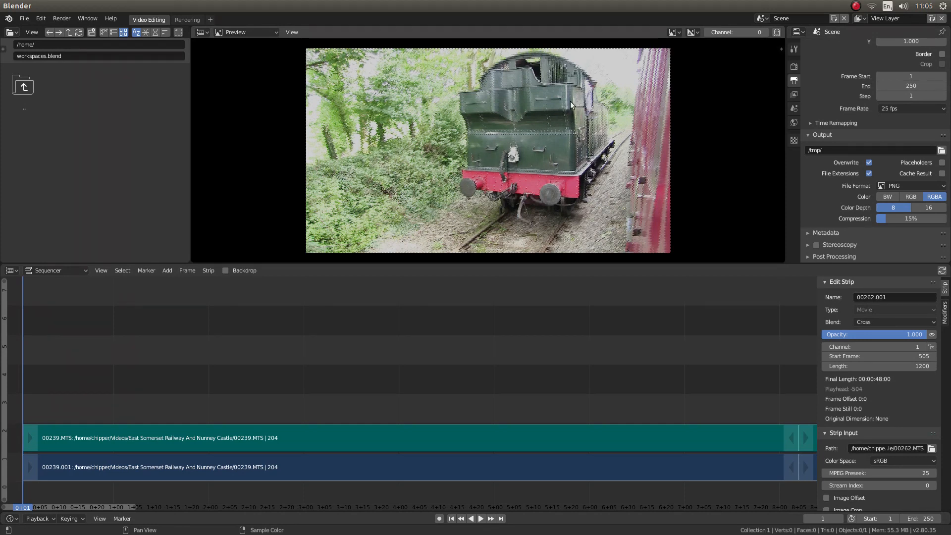
scroll(525, 150, "up", 1)
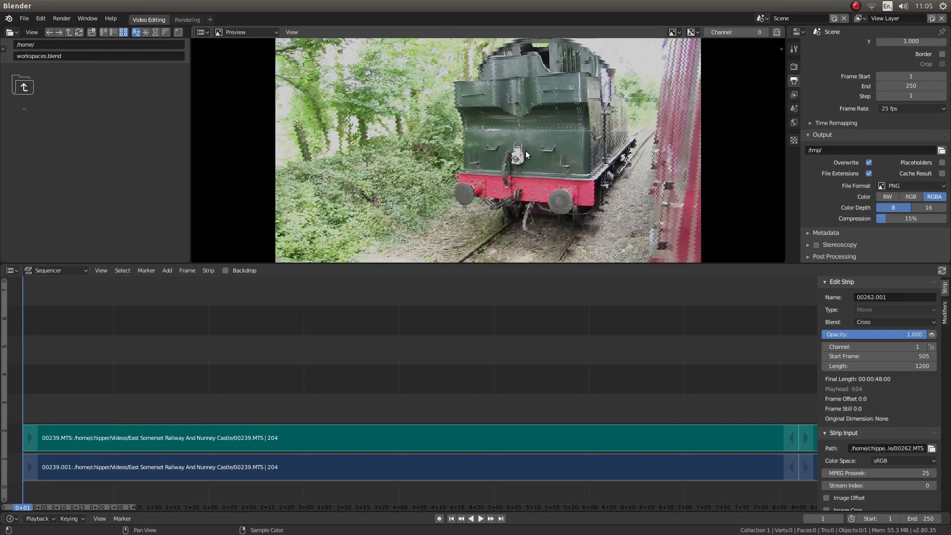
scroll(525, 151, "down", 2)
scroll(524, 154, "up", 2)
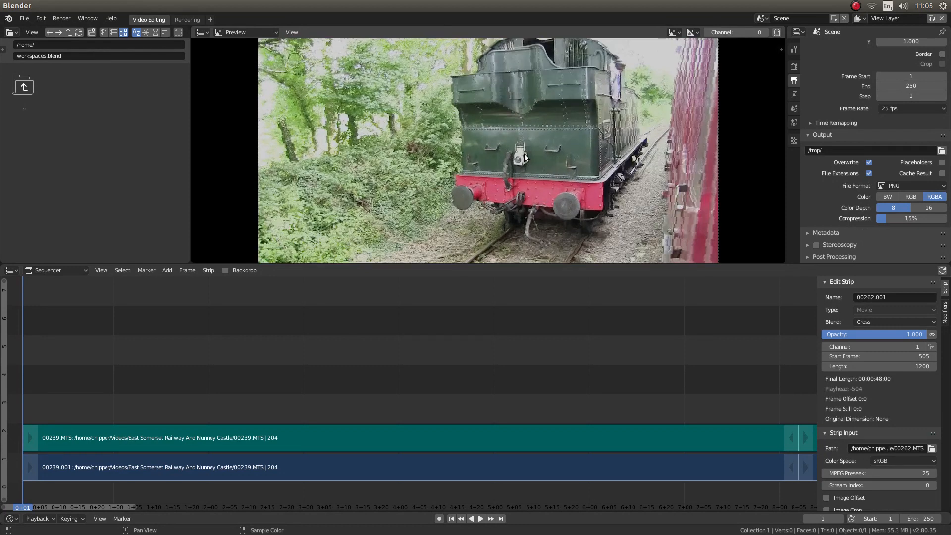
scroll(524, 153, "down", 2)
scroll(525, 153, "up", 1)
scroll(525, 153, "up", 1)
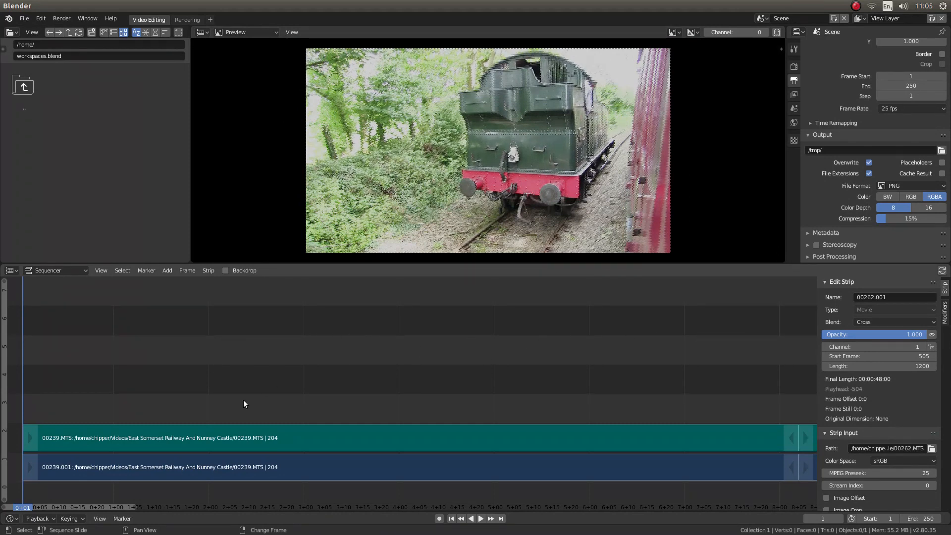
Jump the playhead between the strip boundaries, finishing at the end of the last clip, 00262.MTS.
scroll(494, 347, "down", 5)
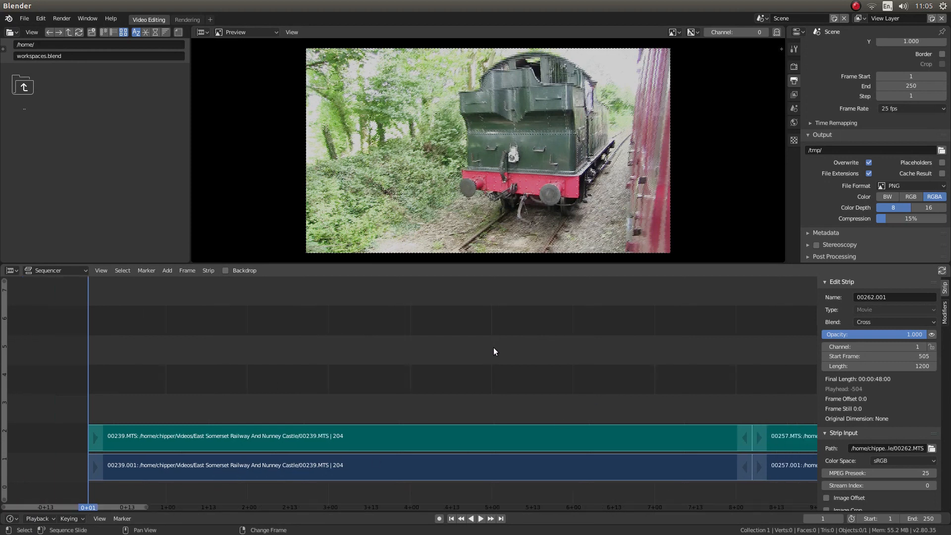
scroll(494, 349, "down", 6)
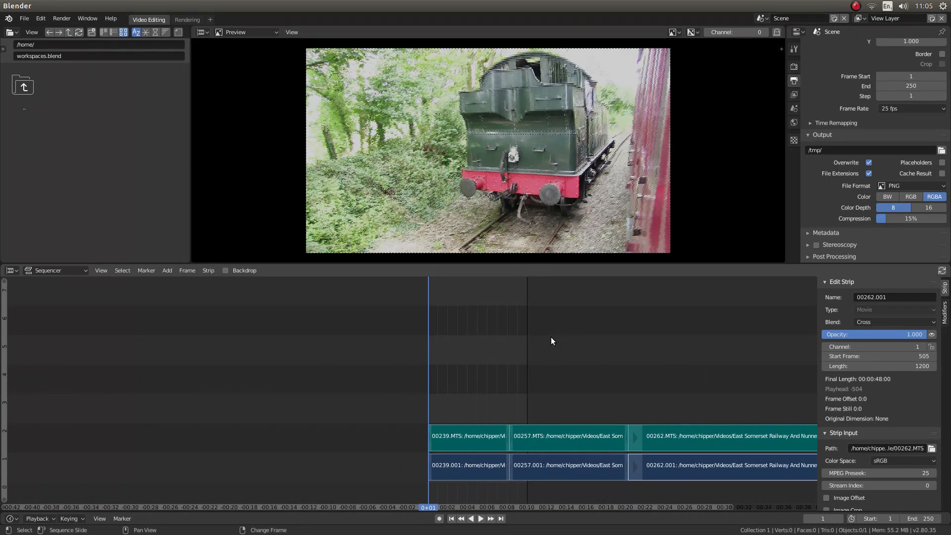
middle_click_drag(551, 337, 170, 322)
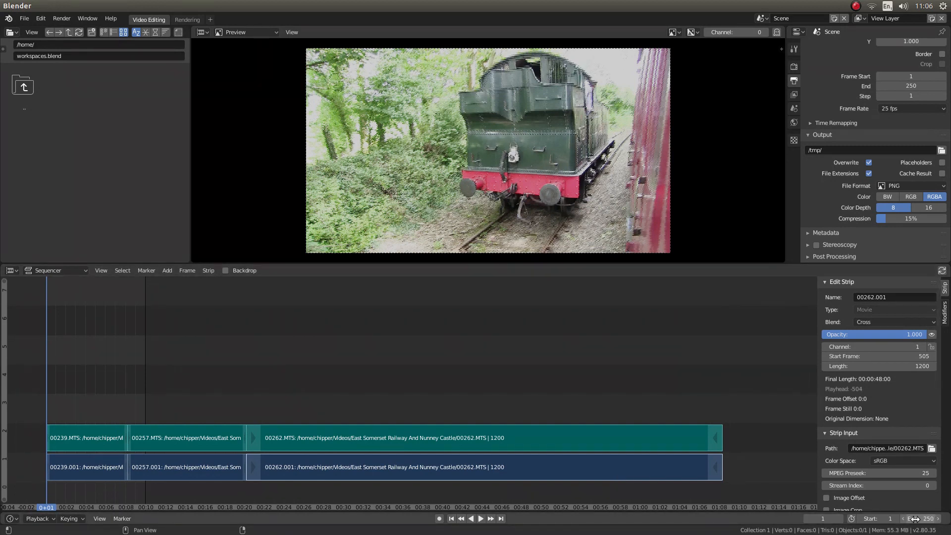
mouse_move(43, 372)
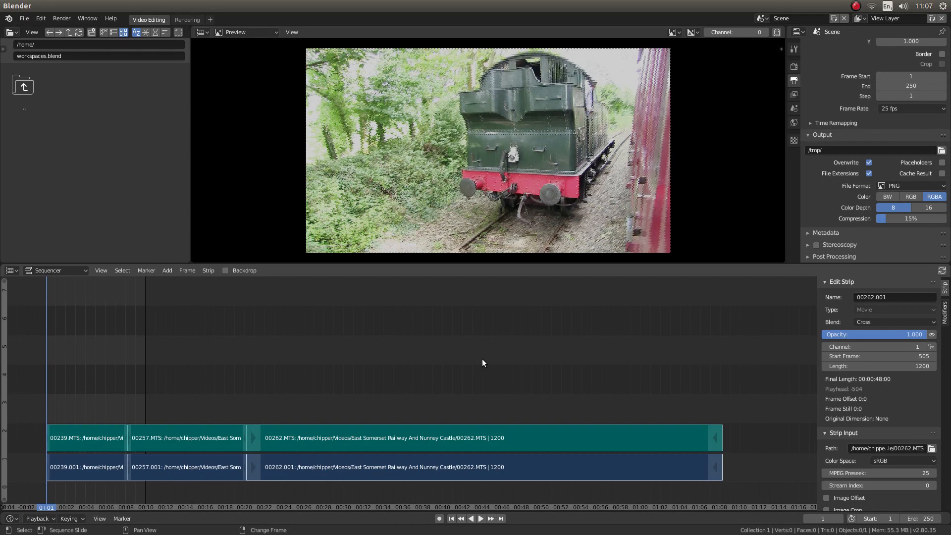
key("Page_Up")
key("Page_Up")
key("Page_Up")
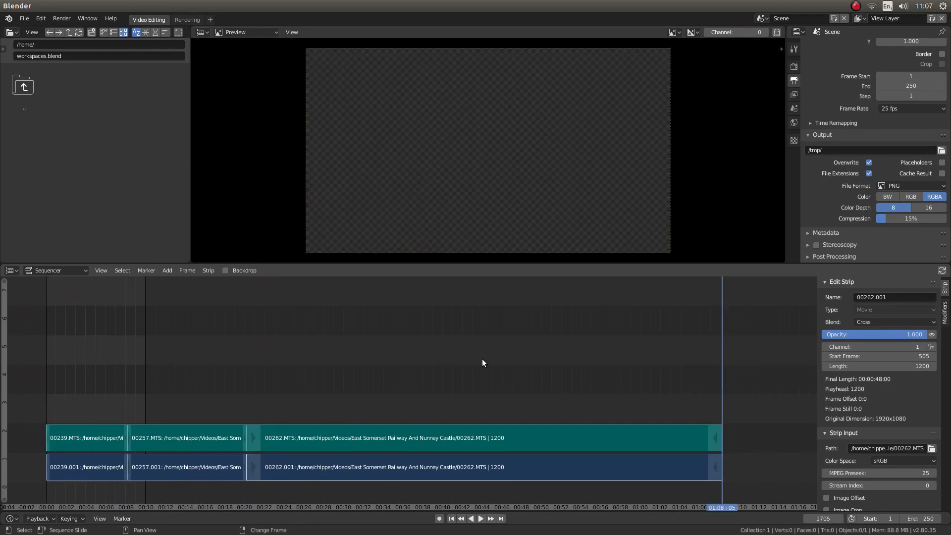
key("Page_Down")
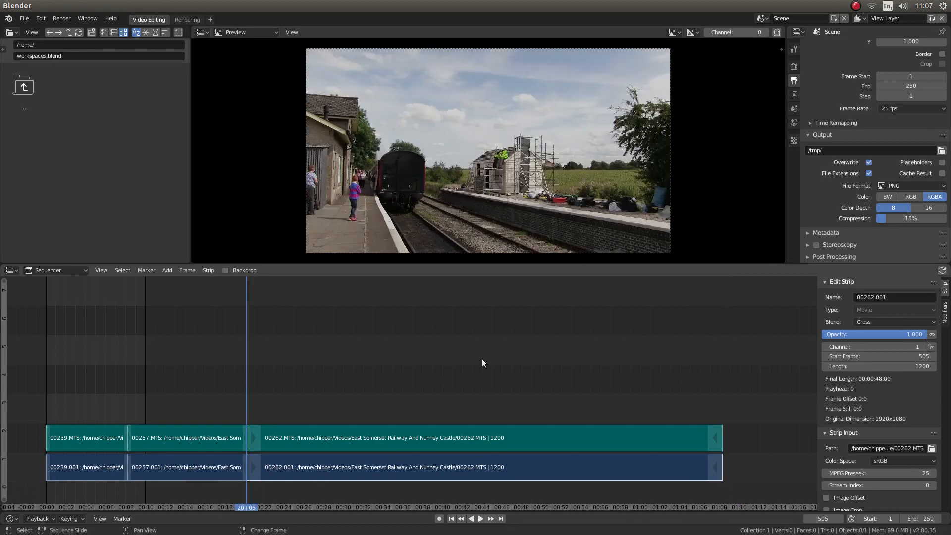
key("Page_Up")
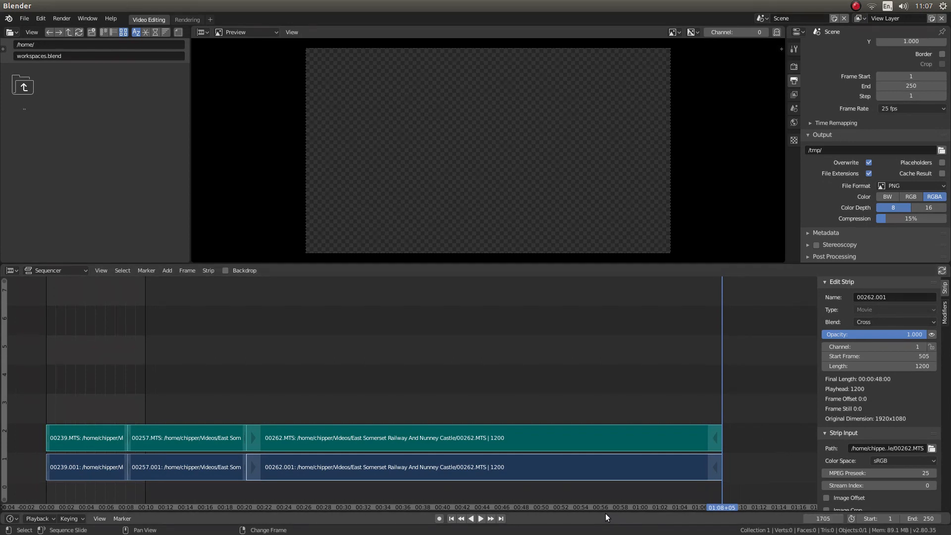
Enlarge the timeline area below the sequencer and set the scene's end frame to 1705.
left_click_drag(603, 511, 606, 475)
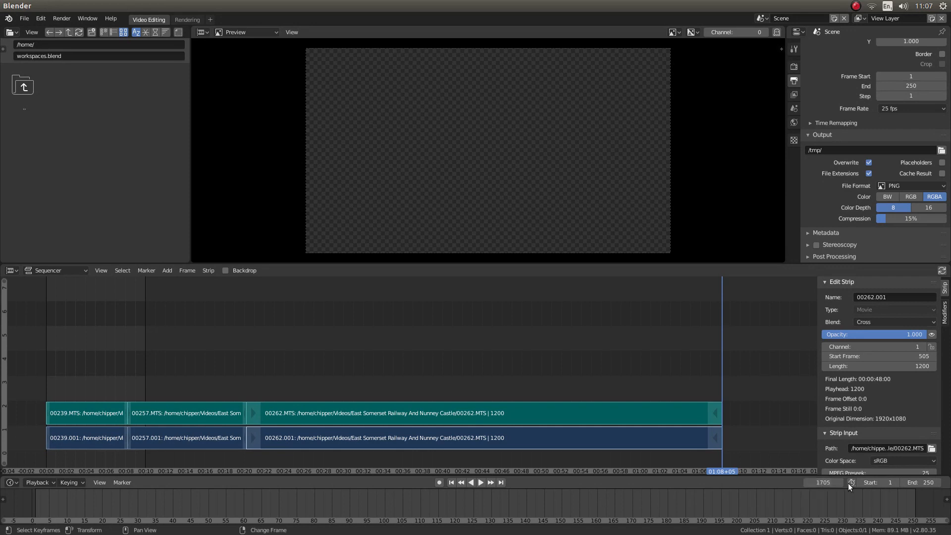
left_click(925, 483)
type("1705")
key("Return")
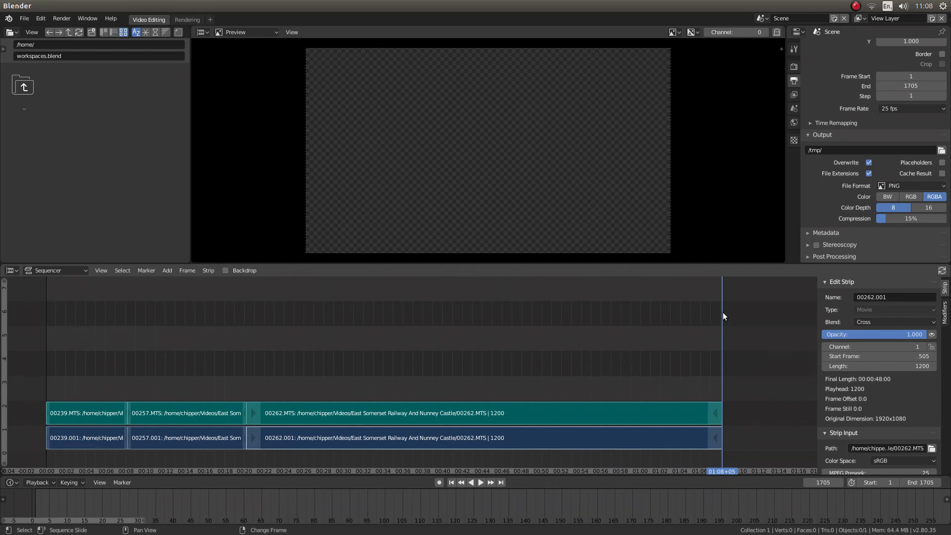
Play the sequence in reverse from its end and scrub the playhead to frame 234 in the second clip.
key("shift+ctrl+space")
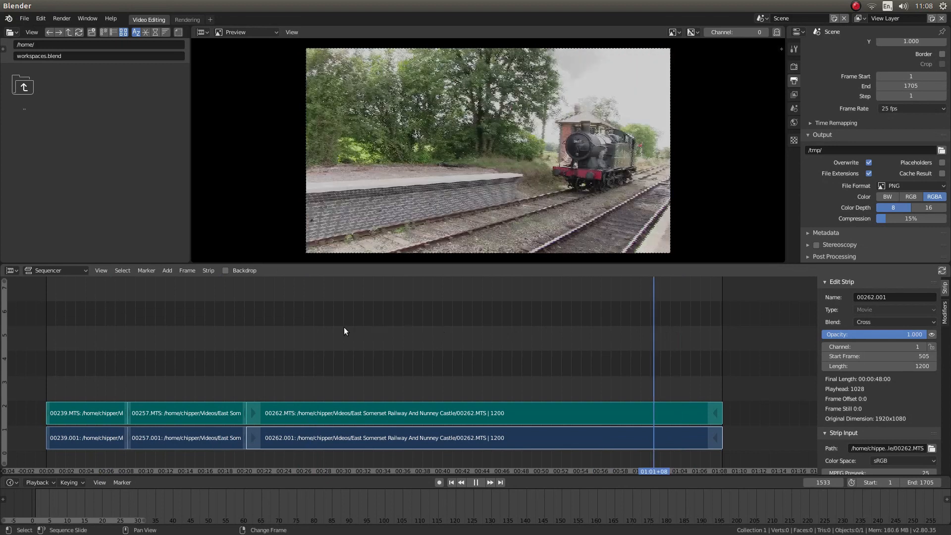
right_click_drag(236, 340, 139, 362)
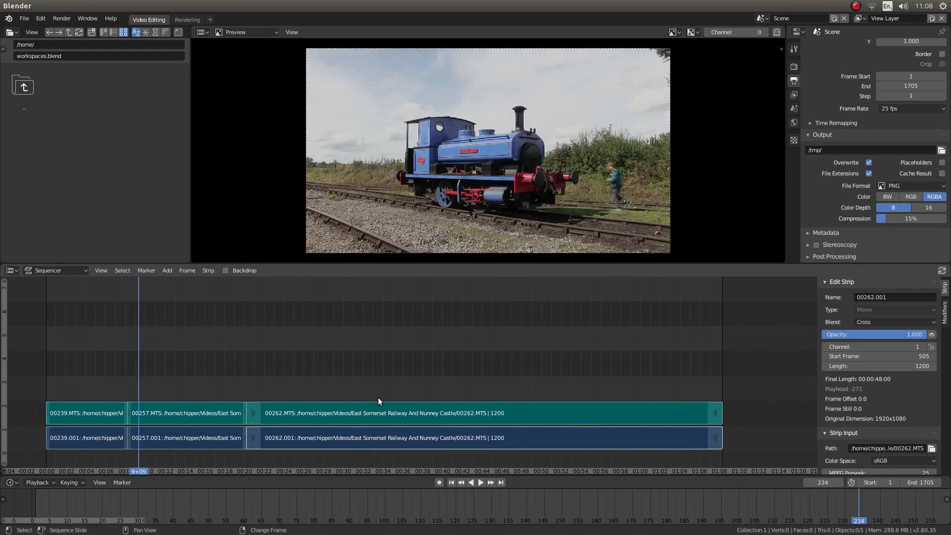
Play the sequence in reverse from the second clip, play it forward again, and return the playhead to frame 1.
key("shift+ctrl+space")
key("space")
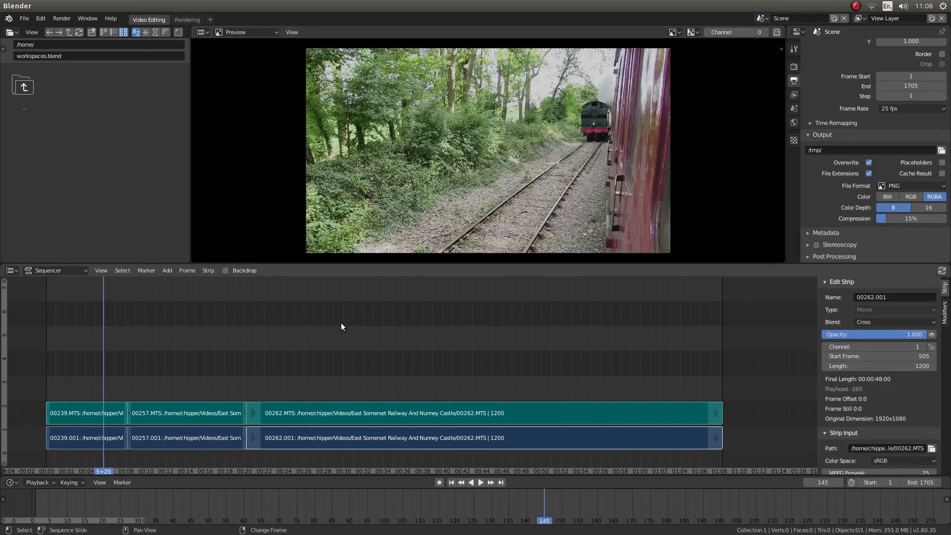
left_click(482, 481)
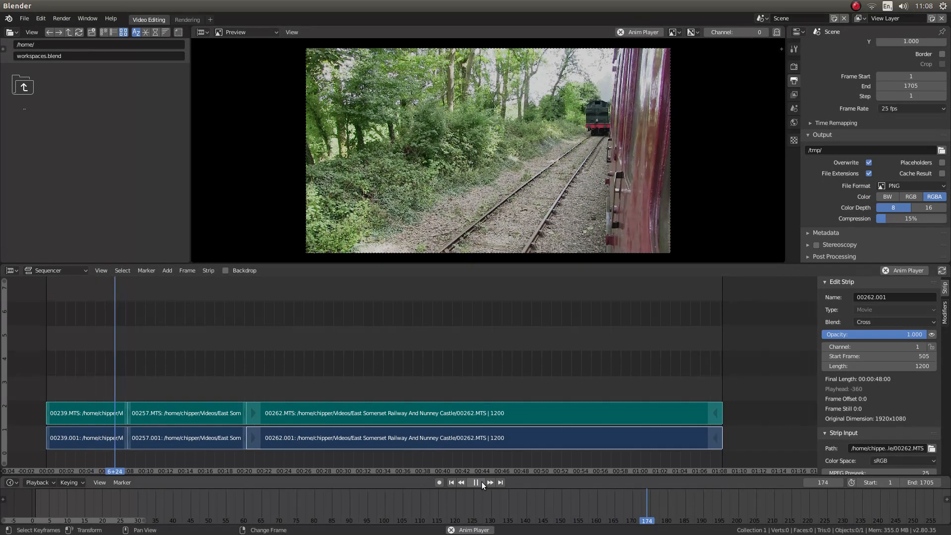
left_click(481, 482)
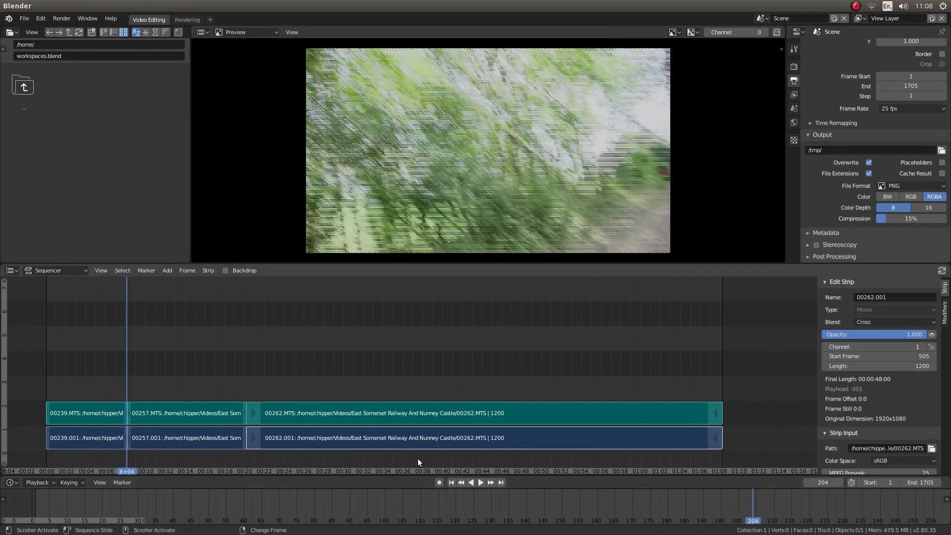
left_click(452, 482)
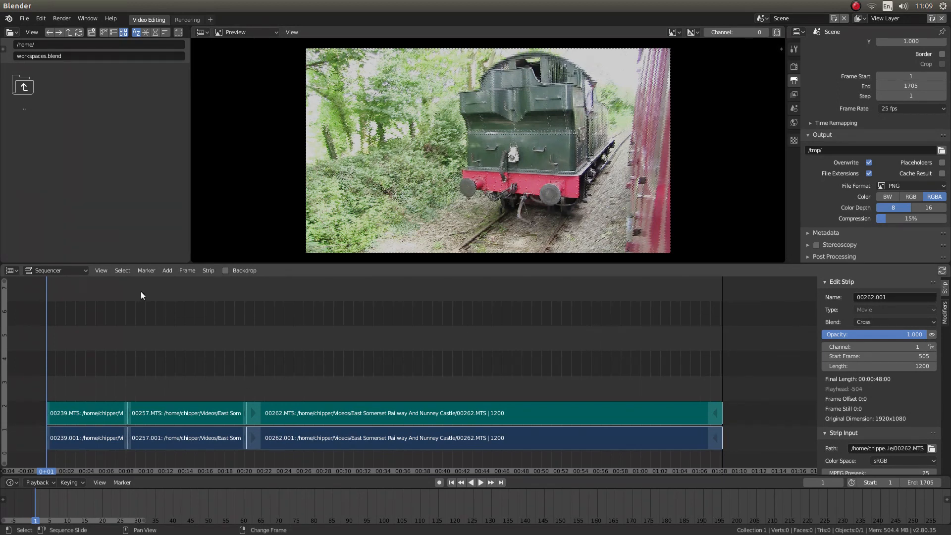
With all three video strips selected, enable a 25% proxy for strip 00262.001 and rebuild the proxy and timecode indices.
left_click(87, 442)
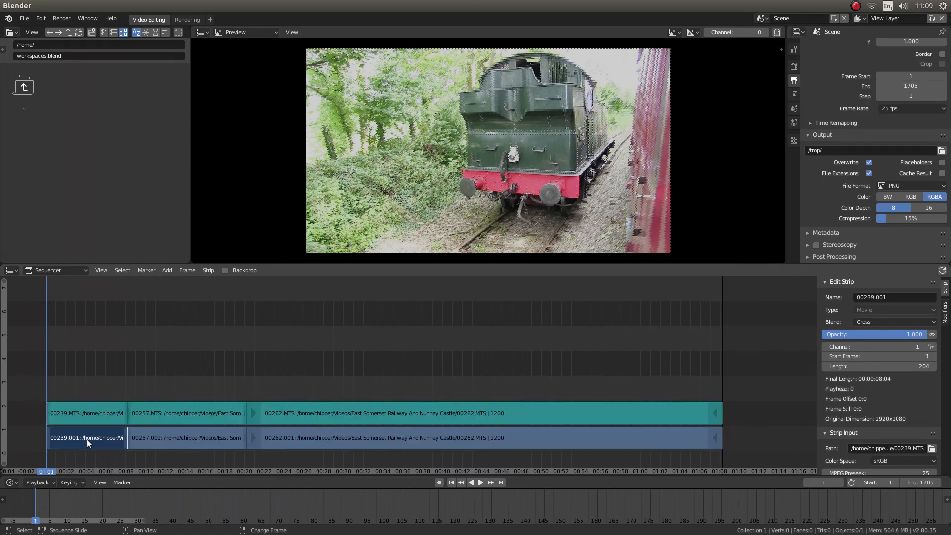
left_click(163, 442)
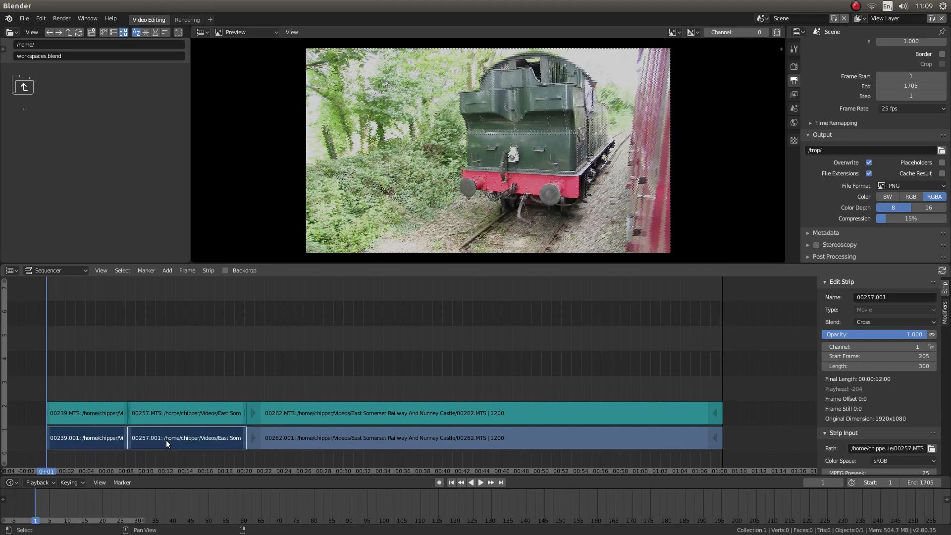
left_click(405, 442)
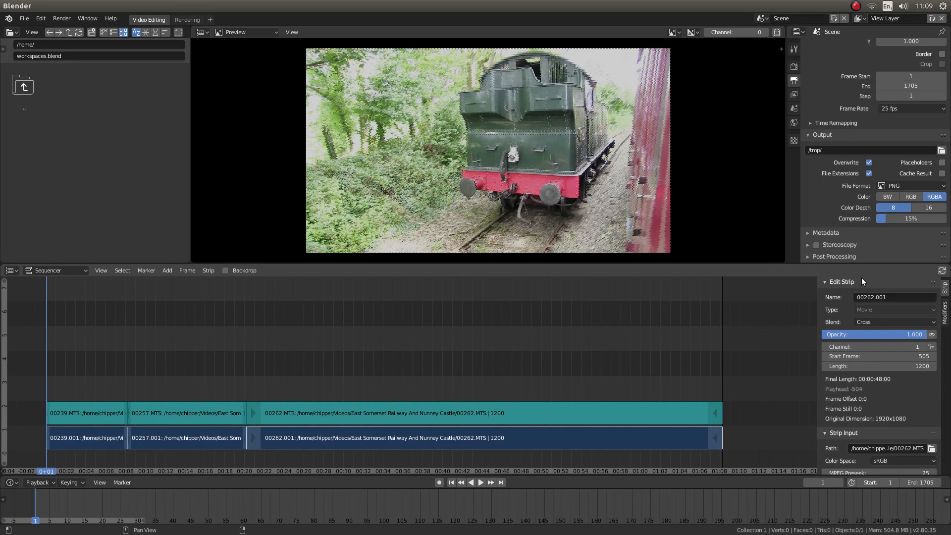
scroll(875, 347, "down", 2)
scroll(875, 344, "down", 8)
scroll(875, 342, "down", 4)
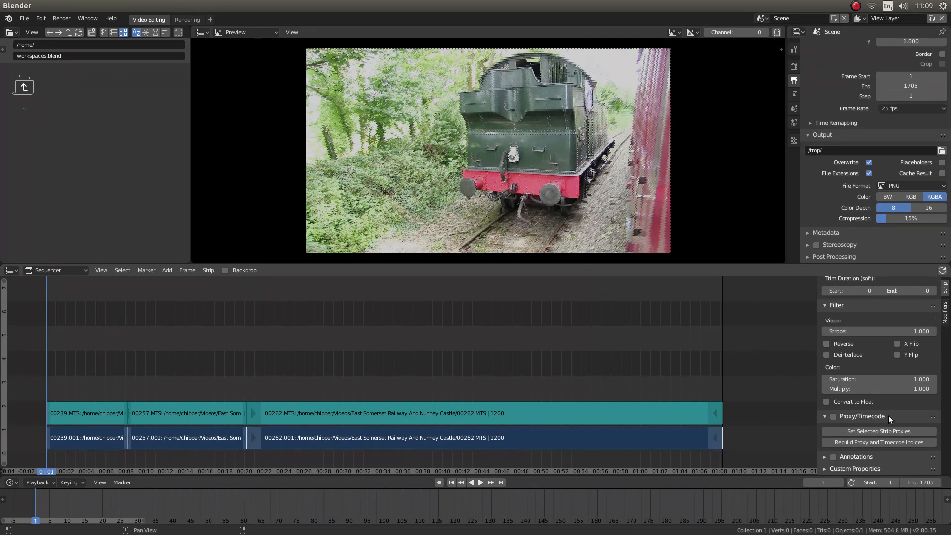
left_click(834, 416)
scroll(881, 378, "down", 4)
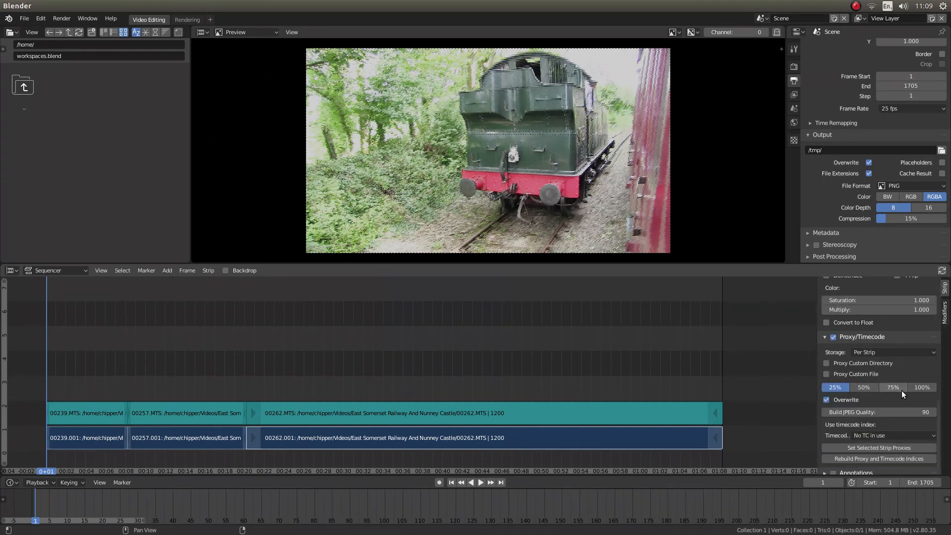
left_click(835, 388)
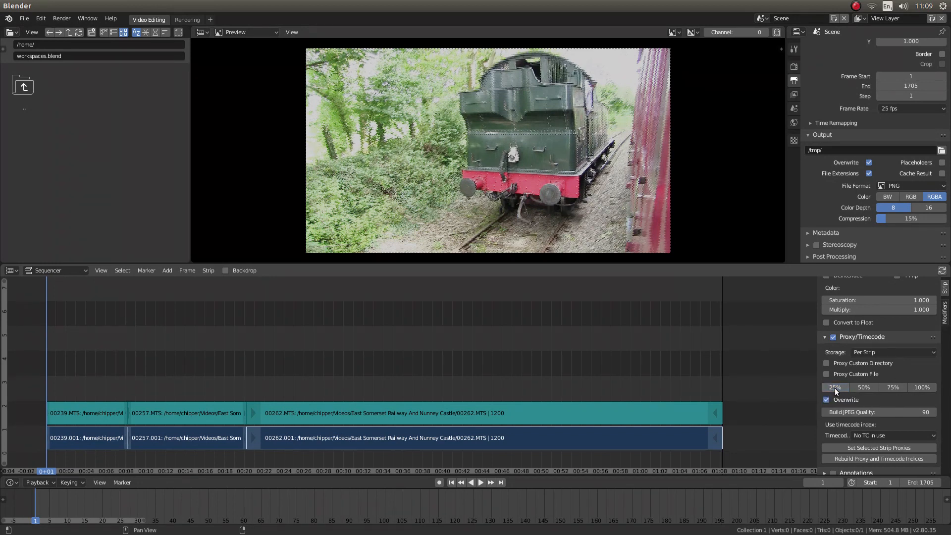
left_click(835, 388)
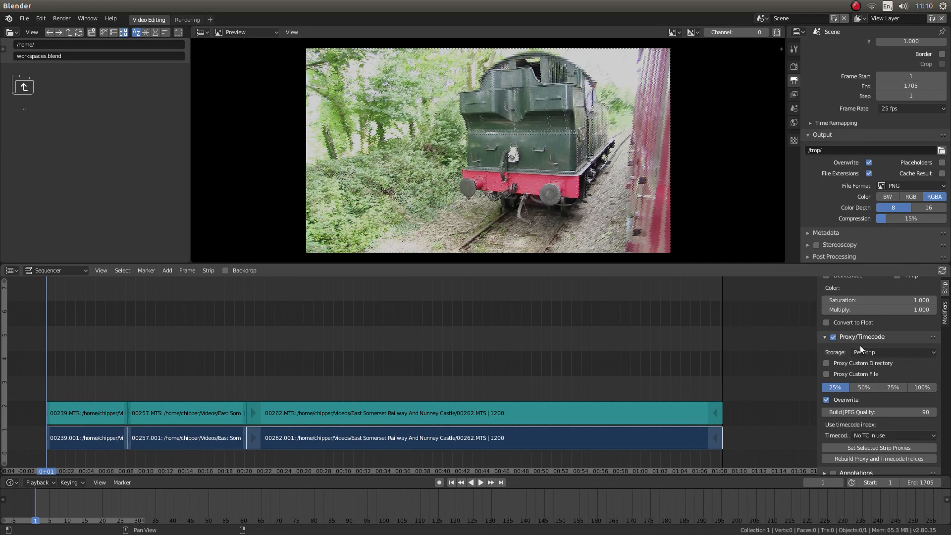
scroll(860, 346, "down", 1)
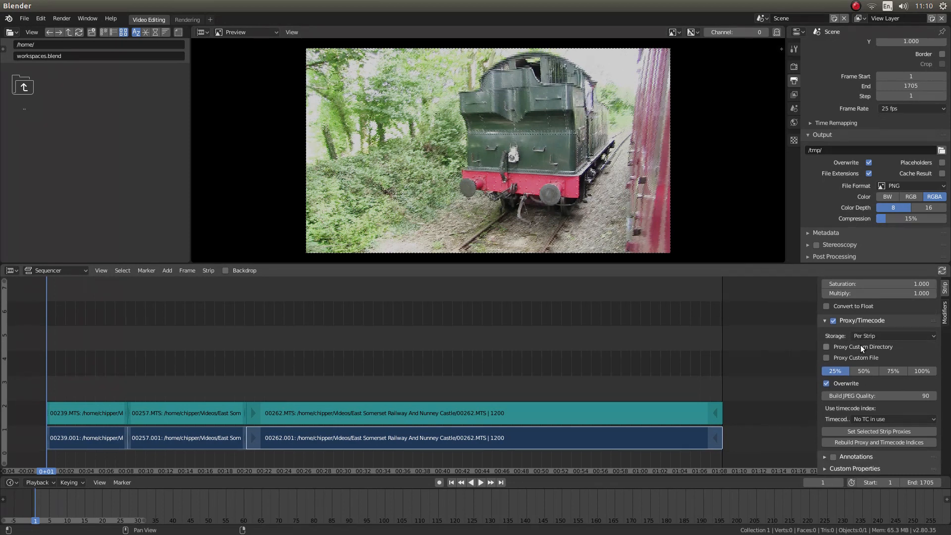
left_click(883, 444)
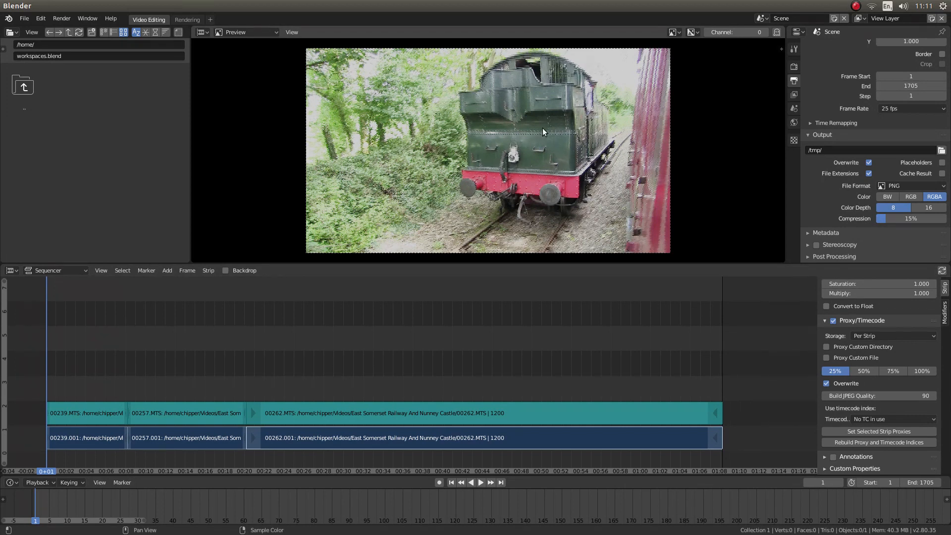
Set the preview's proxy render size to 25% and hide the preview's settings sidebar.
key("n")
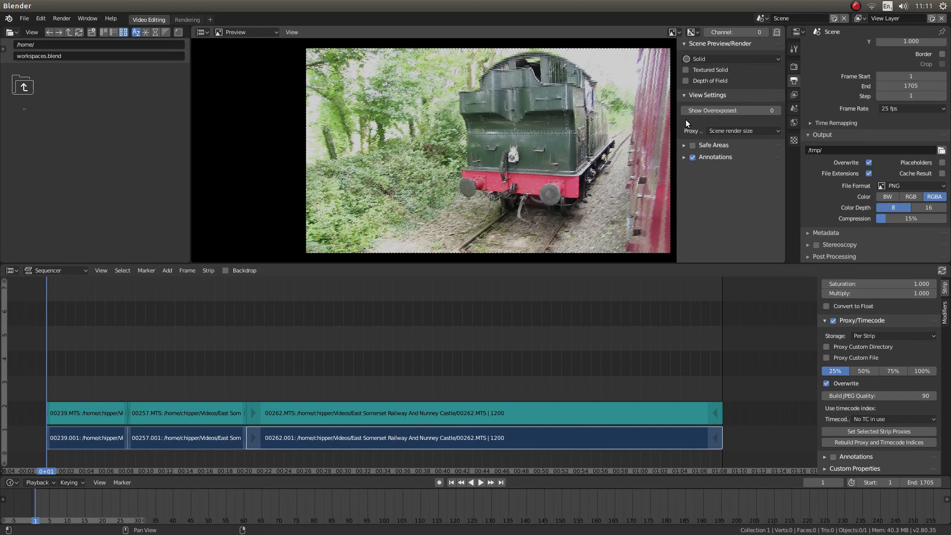
left_click(747, 130)
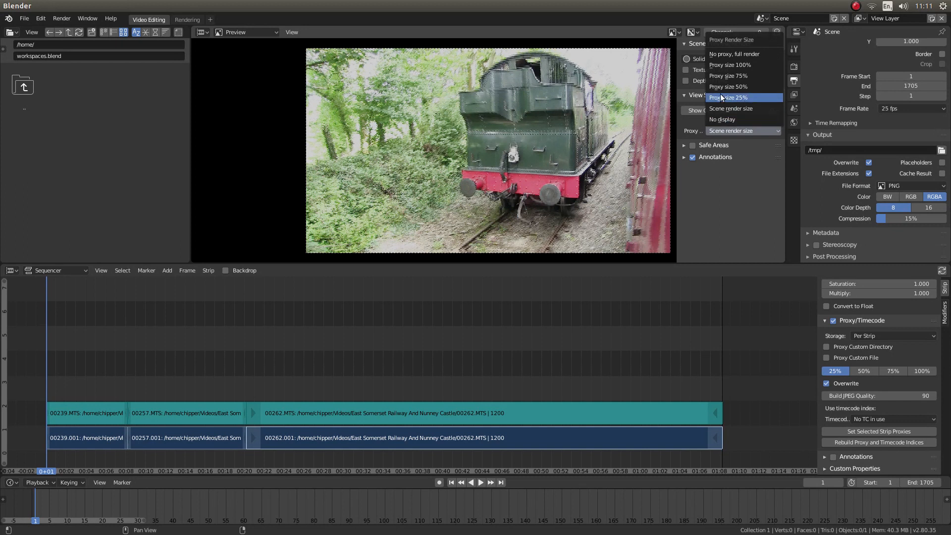
left_click(751, 98)
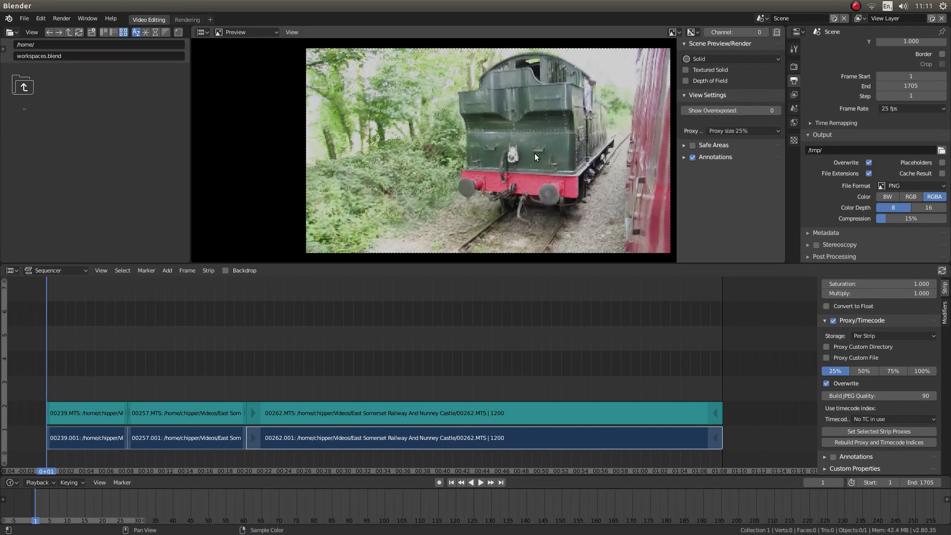
key("n")
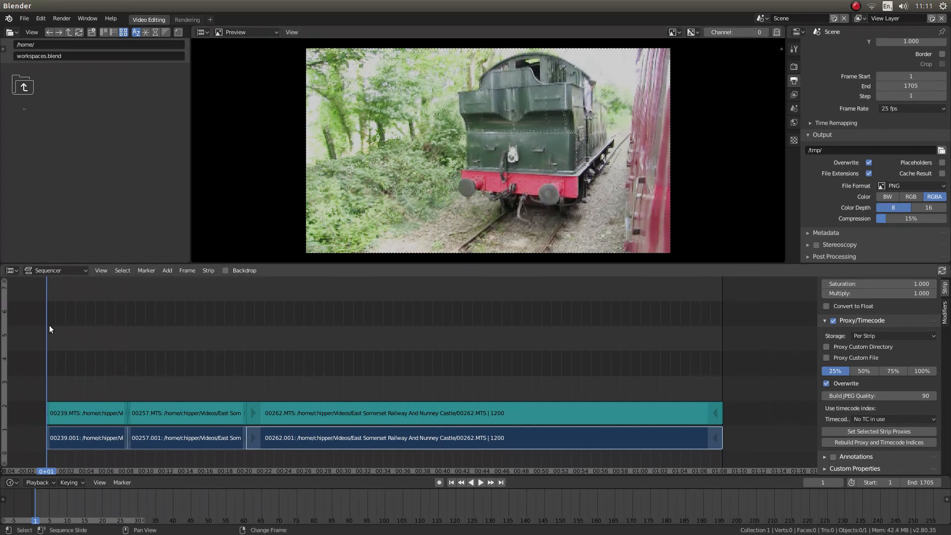
Play and scrub through the first clip using the proxy preview, and return the playhead to frame 1.
key("space")
right_click_drag(52, 329, 80, 395)
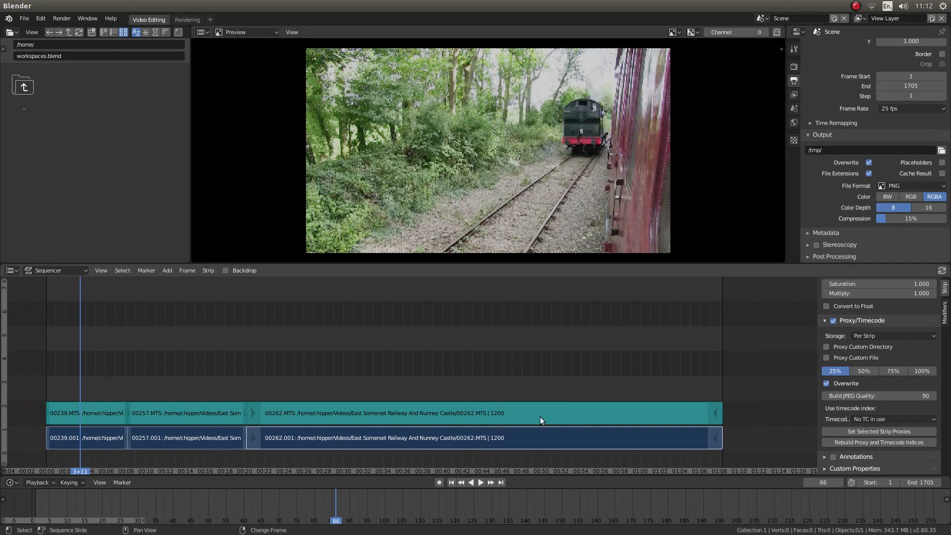
left_click(452, 483)
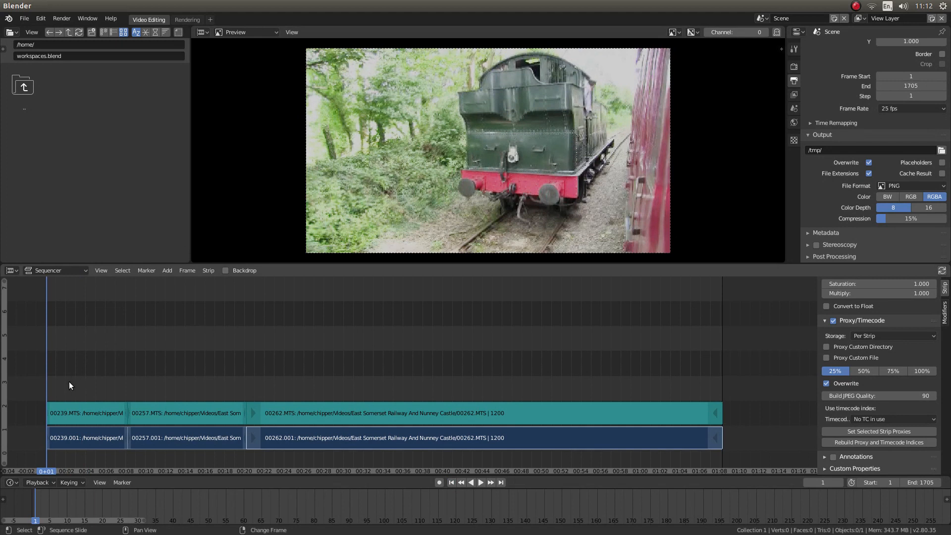
left_click(78, 435)
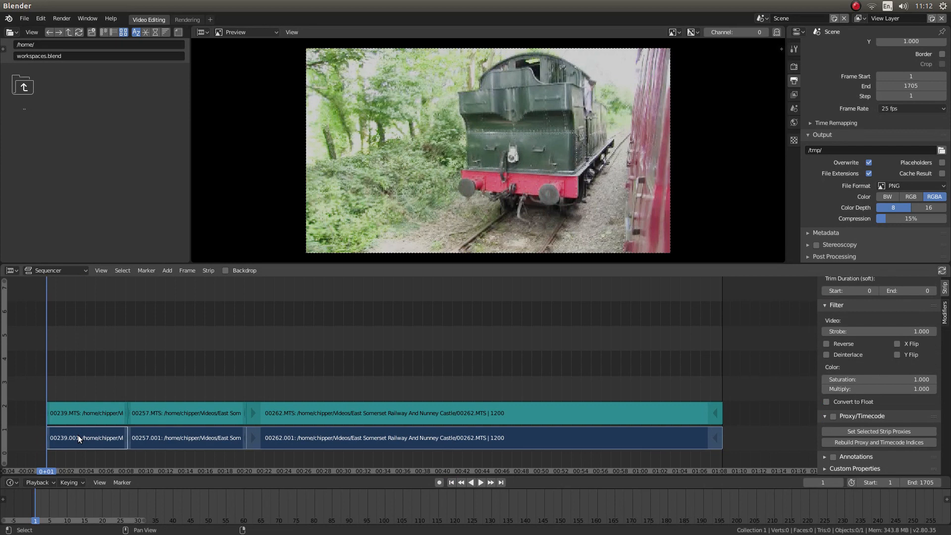
left_click(84, 412)
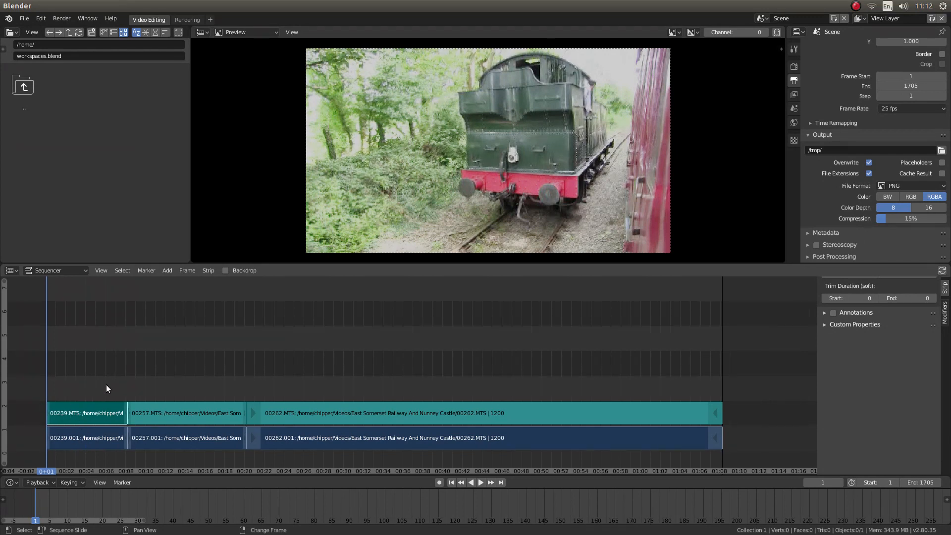
key("a")
key("g")
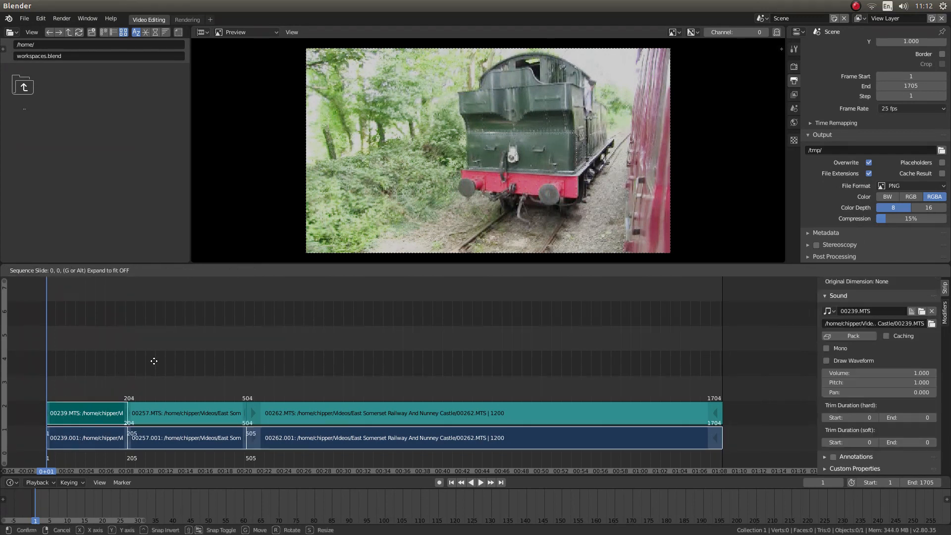
right_click(145, 364)
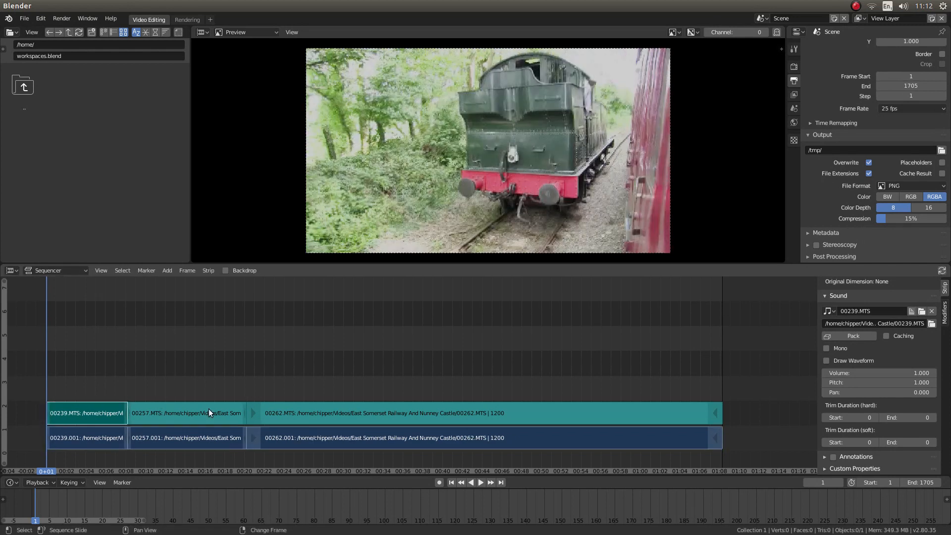
Select the video and sound strips of clip 00239 together and slide them 20 frames earlier in the same channels.
left_click(89, 441)
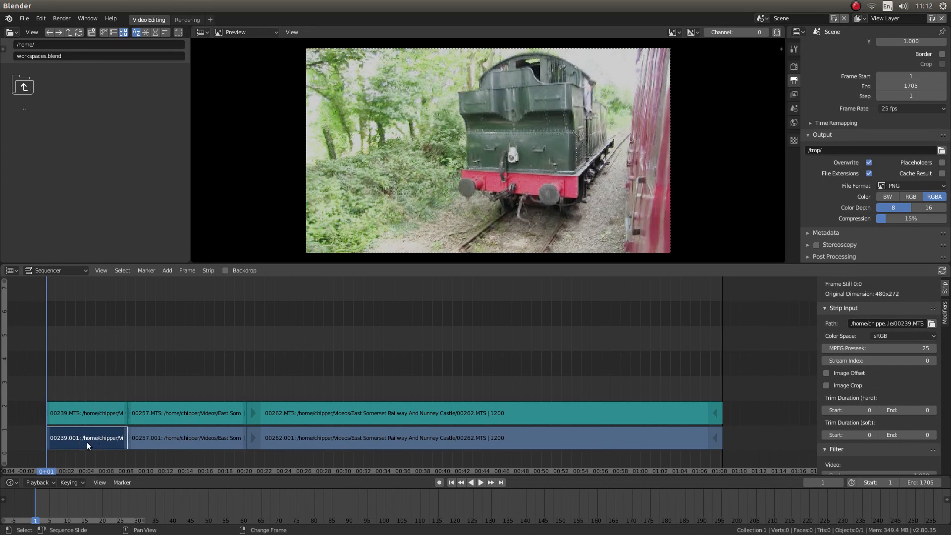
left_click(91, 416)
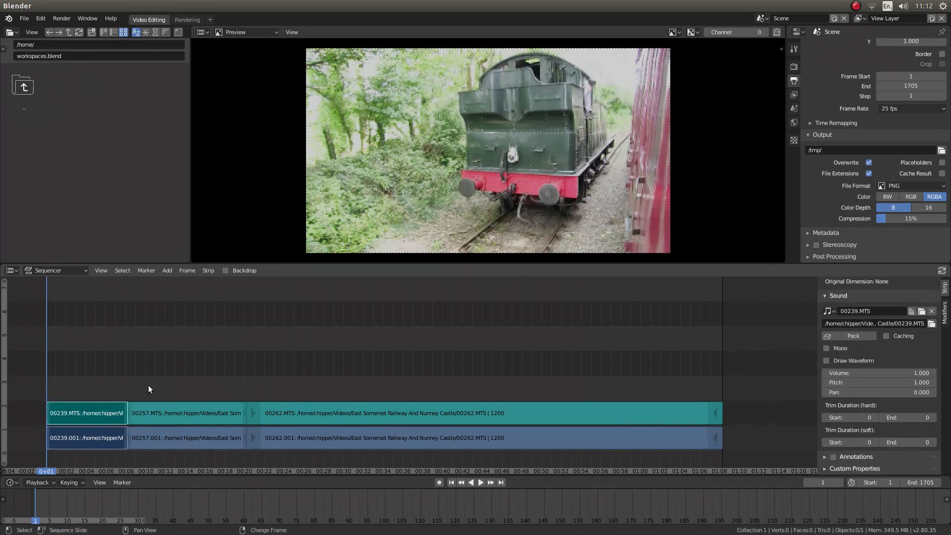
key("g")
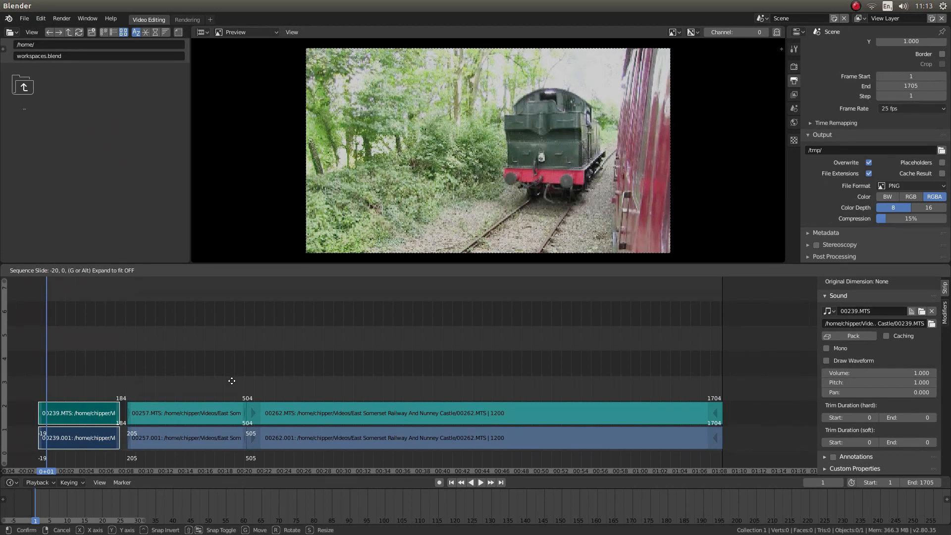
left_click(231, 381)
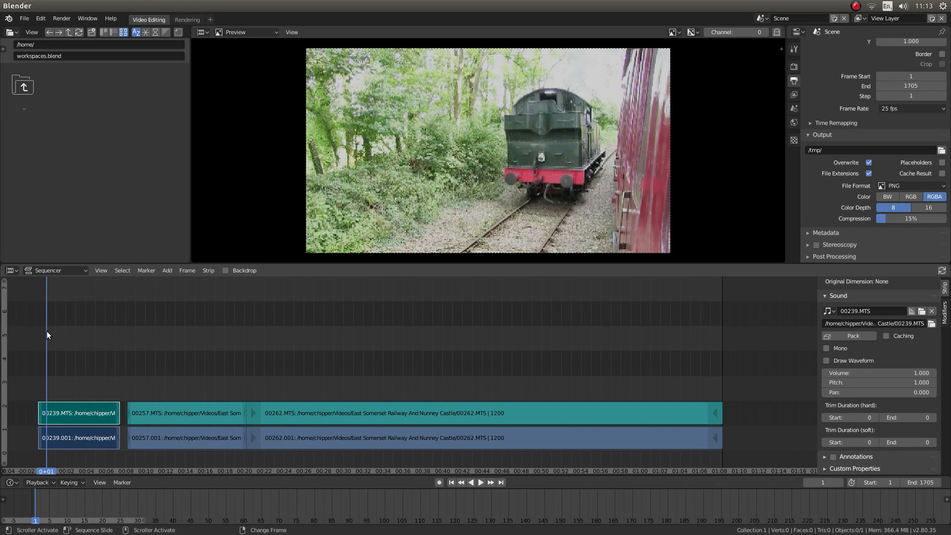
Play back the shifted first clip from frame 1 and turn the system sound volume all the way down.
left_click(480, 482)
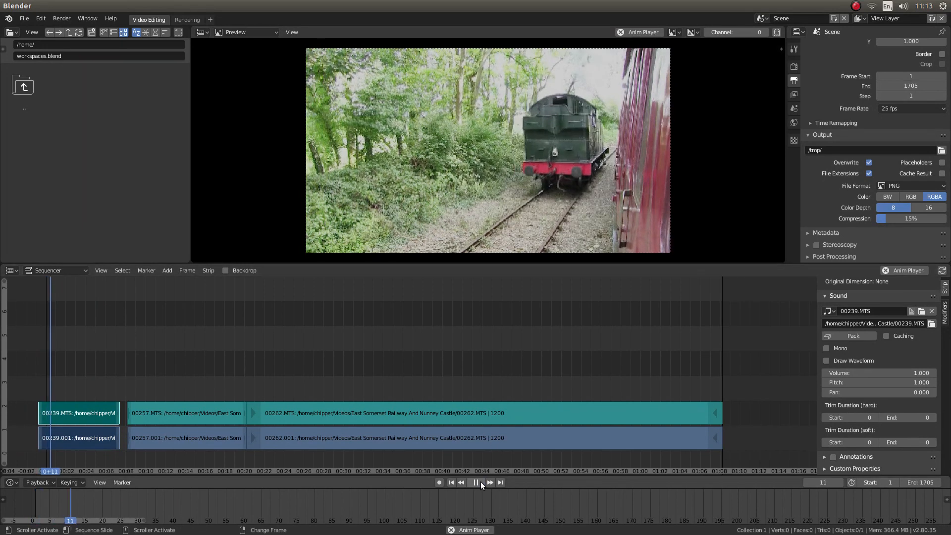
left_click(481, 482)
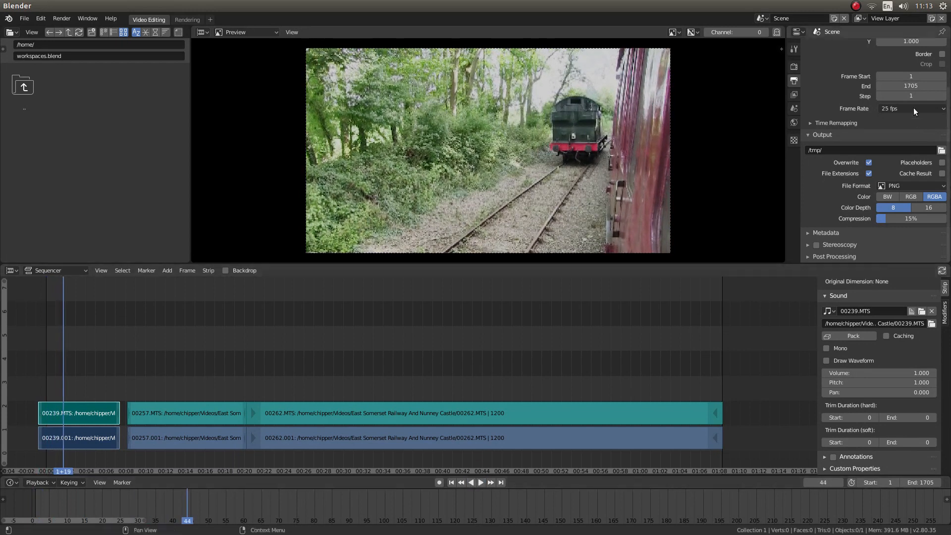
left_click(904, 6)
left_click_drag(900, 28, 861, 30)
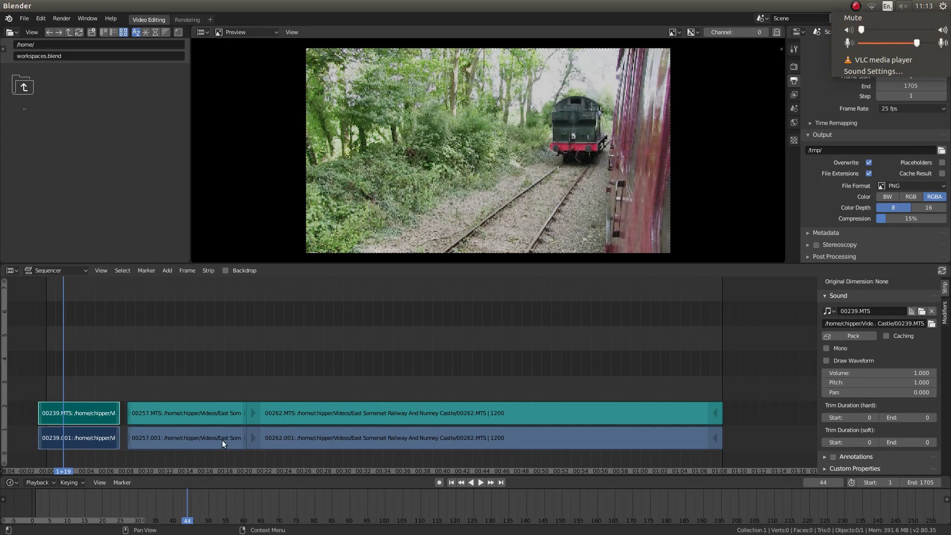
left_click(481, 482)
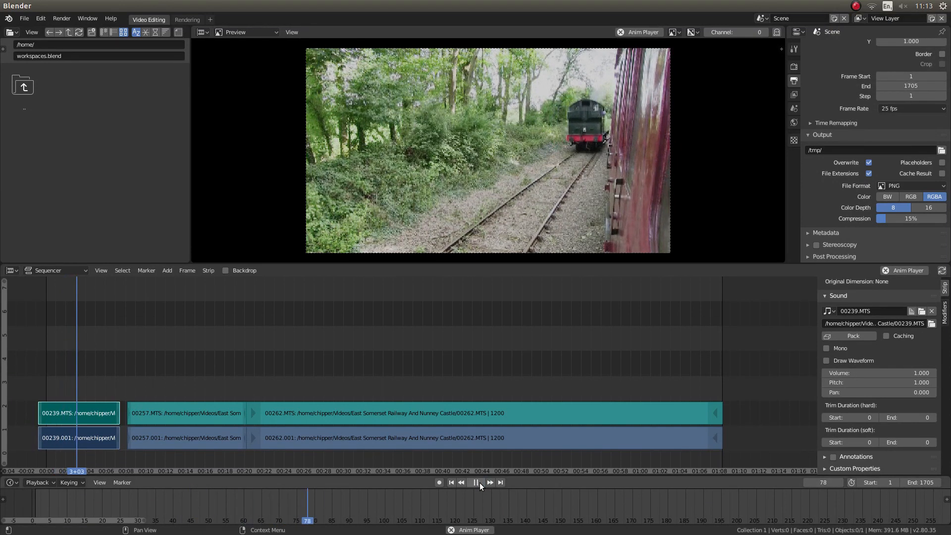
left_click(480, 483)
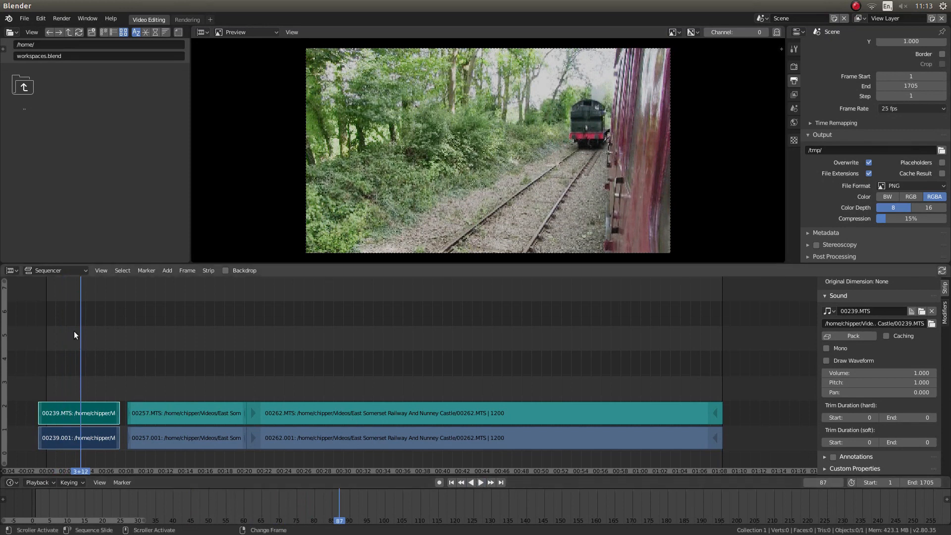
Scrub the playhead to frame 129 and make a soft cut through the video and sound strips of clip 00239.
key("space")
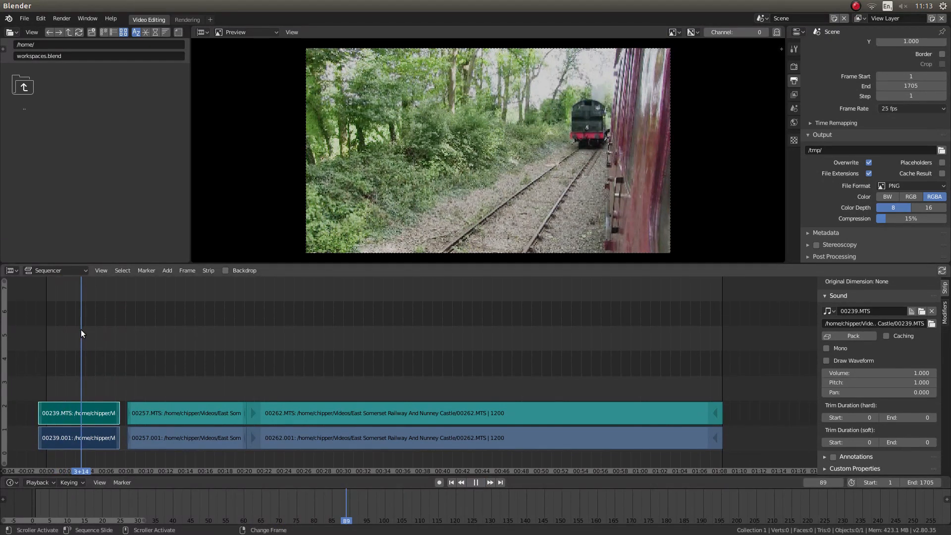
mouse_move(97, 336)
left_mouse_down()
mouse_move(77, 340)
mouse_move(111, 351)
mouse_move(97, 351)
left_mouse_up()
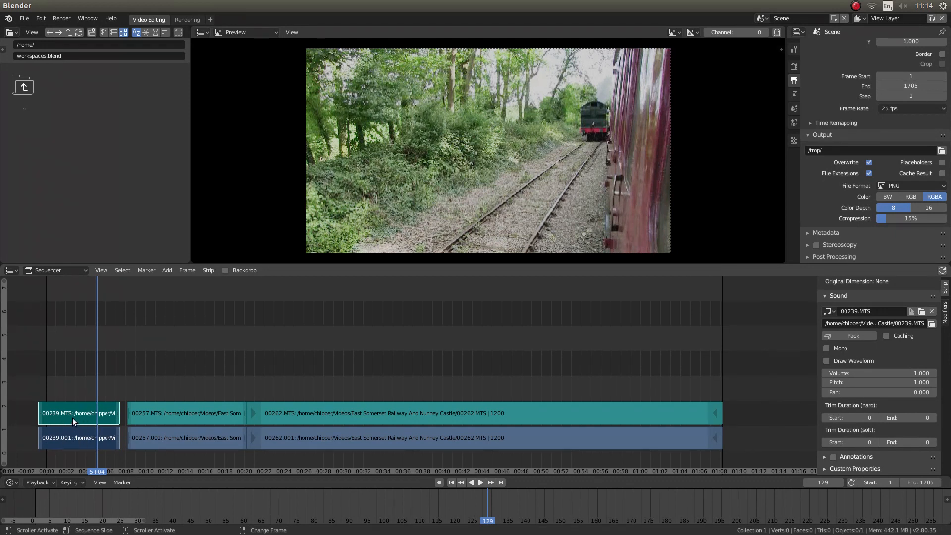
key("k")
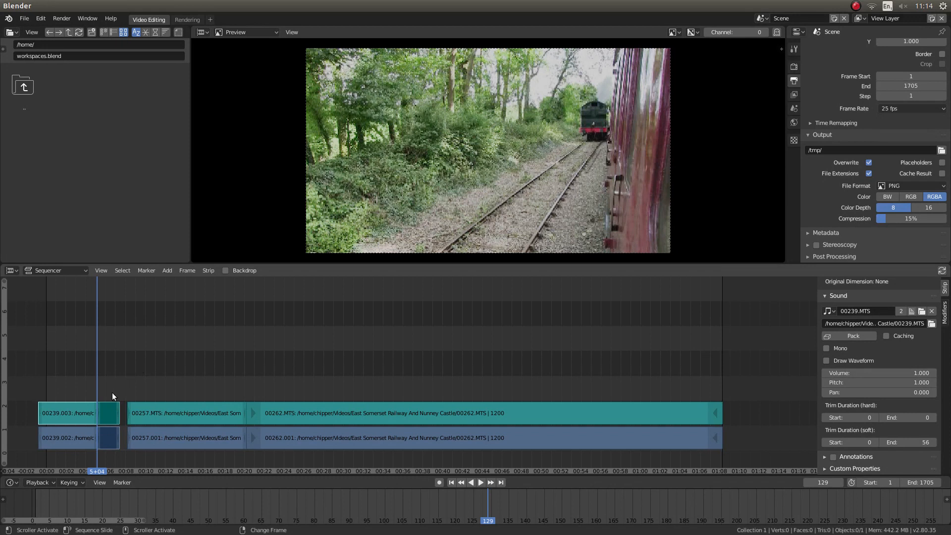
Delete the video and sound strips of clip 00239 that follow the cut at frame 129.
left_click(111, 438)
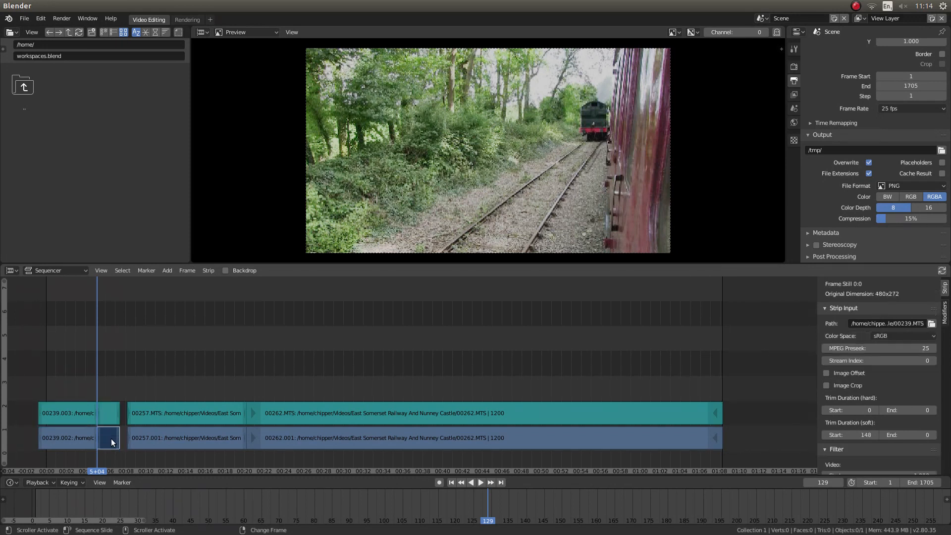
left_click(114, 408)
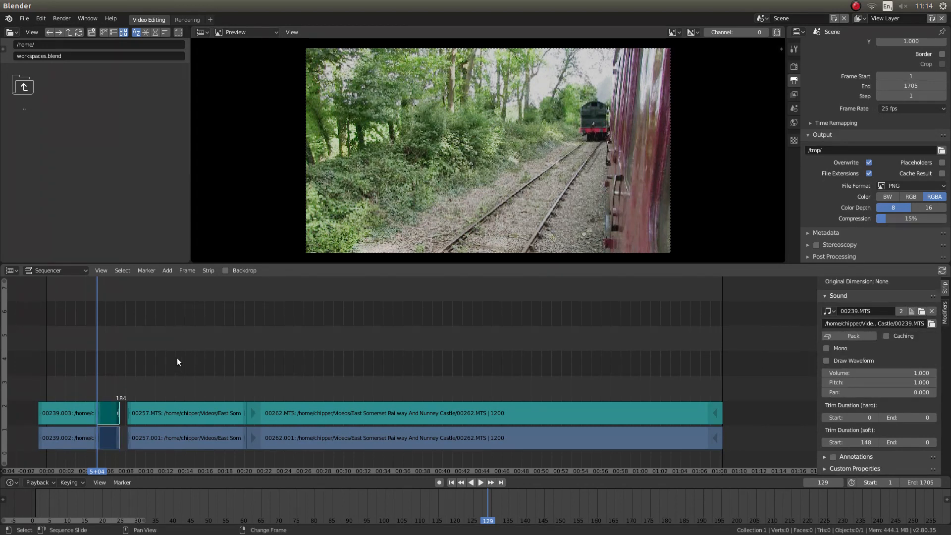
key("x")
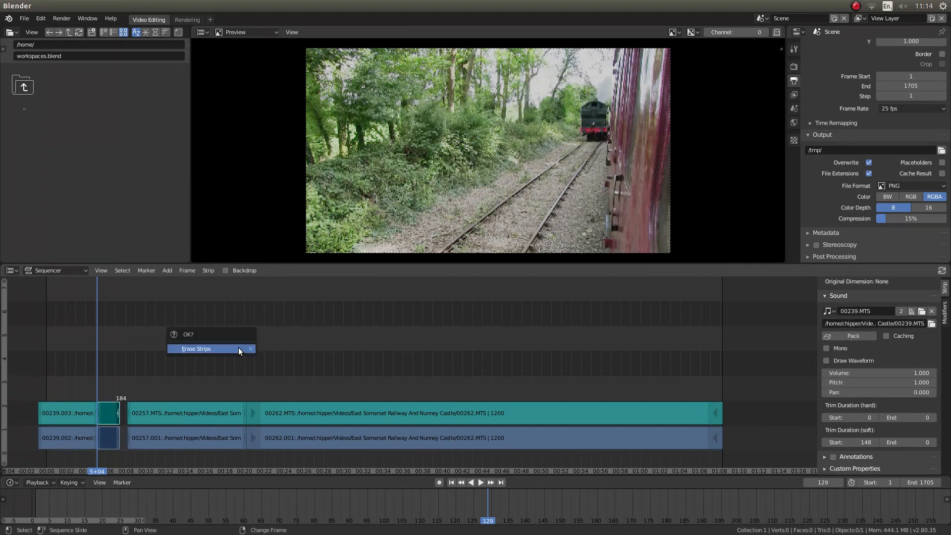
left_click(193, 350)
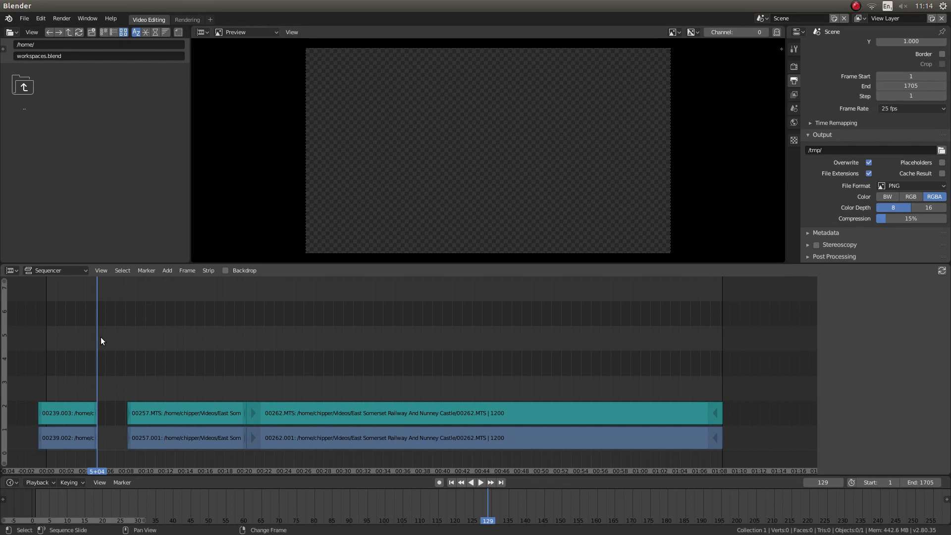
Play on into clip 00257, set the playhead to frame 260, and soft cut its video and sound strips there.
key("space")
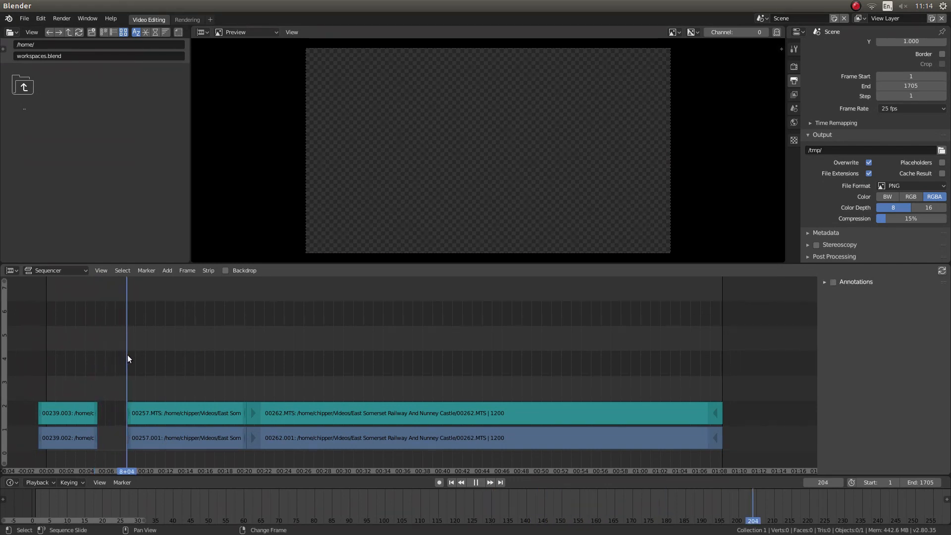
right_click_drag(148, 359, 149, 360)
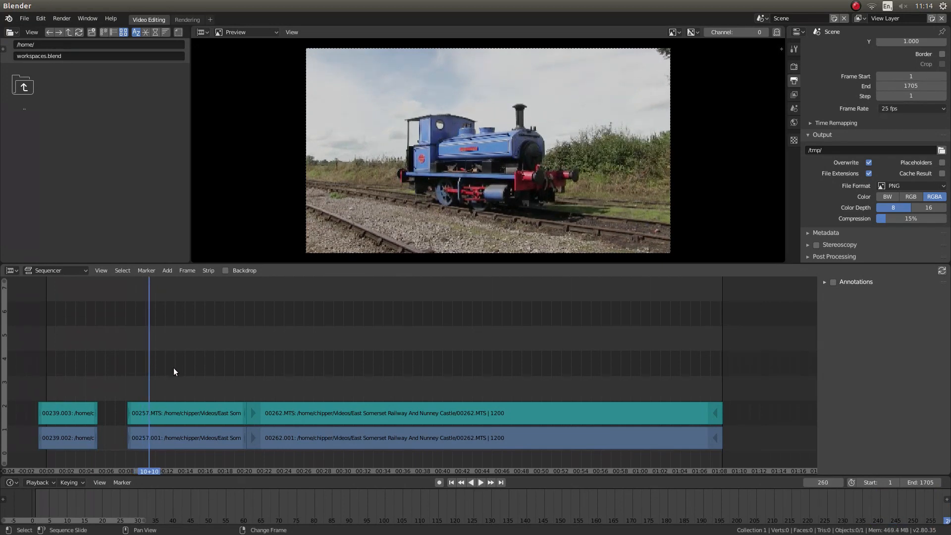
left_click(171, 438)
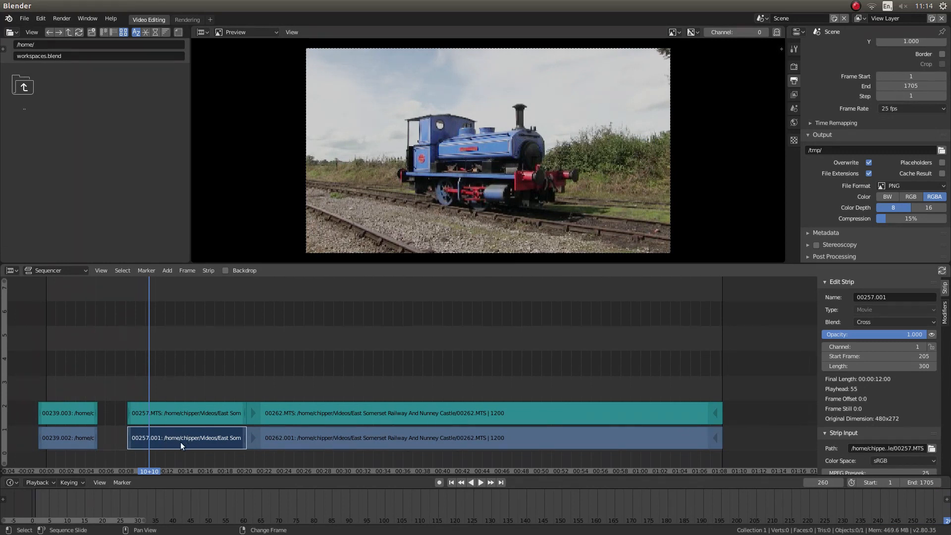
left_click(189, 415, "shift")
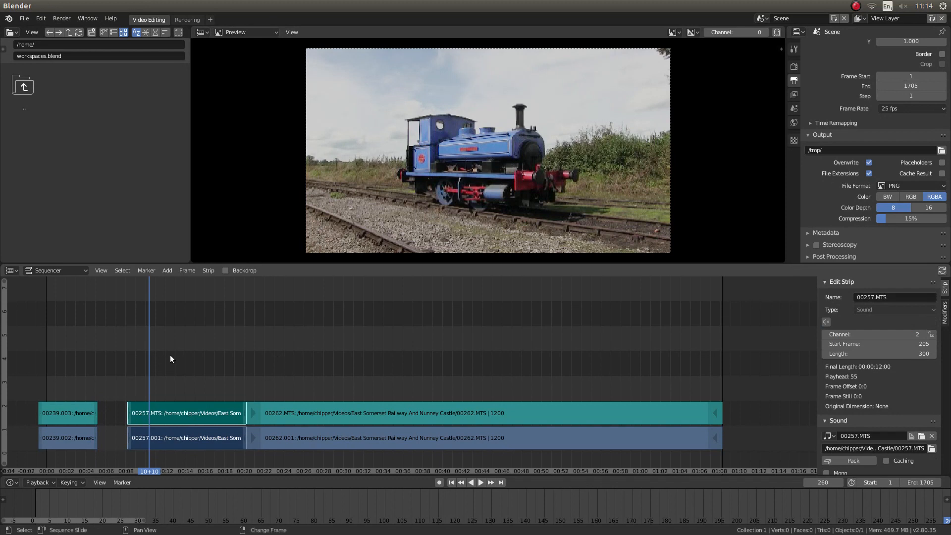
left_click(174, 442)
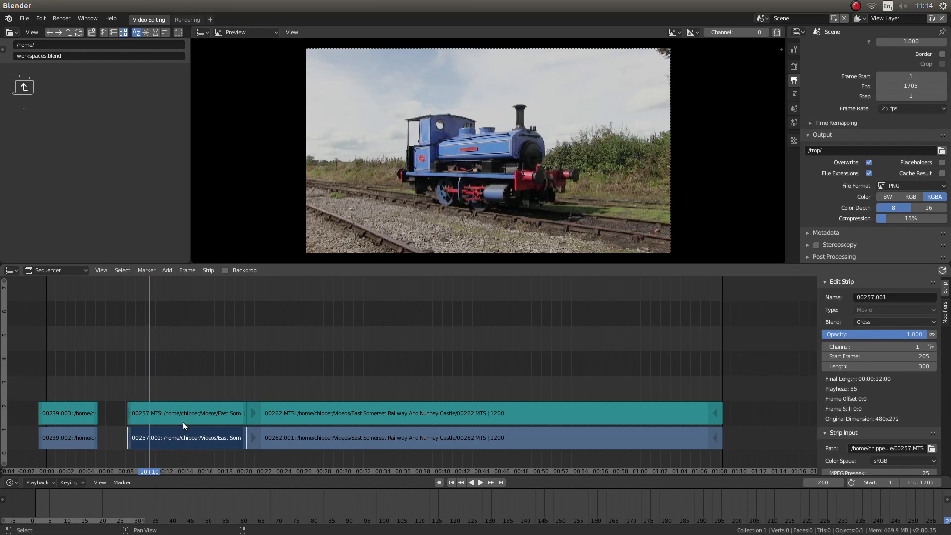
left_click(183, 422, "shift")
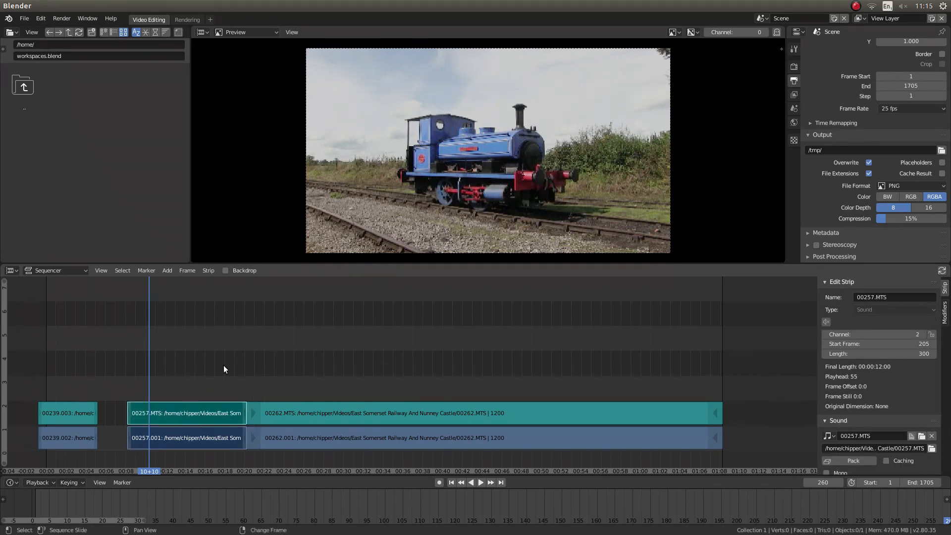
key("k")
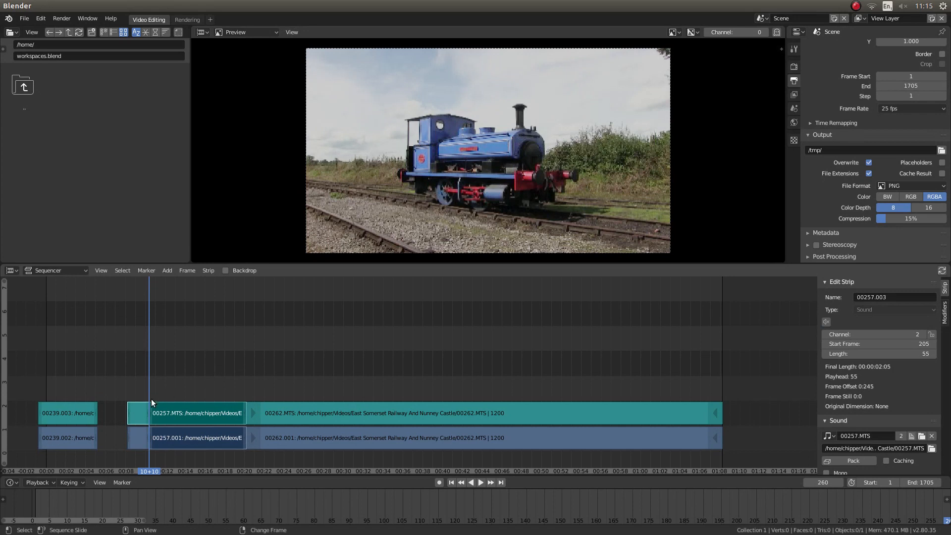
Delete the opening video and sound pieces of clip 00257 before the cut at frame 260.
left_click(133, 441)
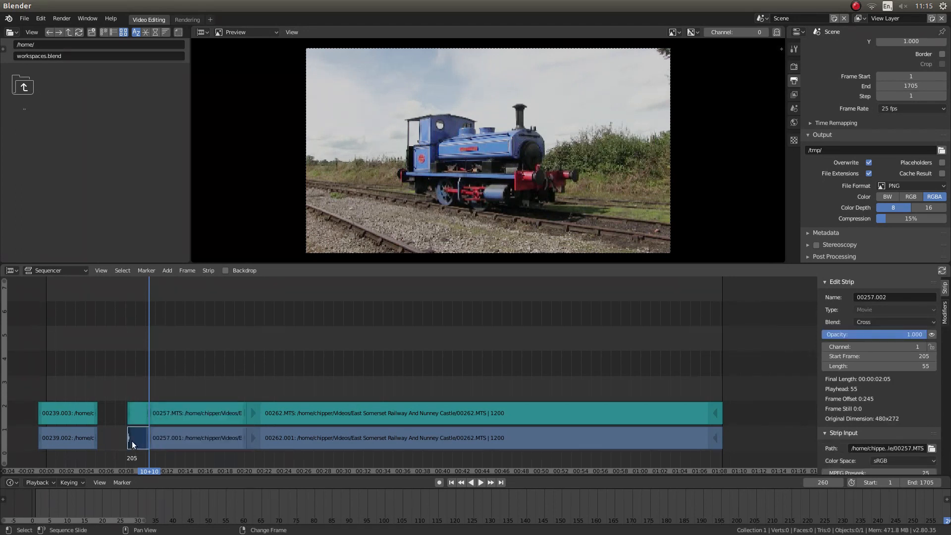
left_click(132, 411, "shift")
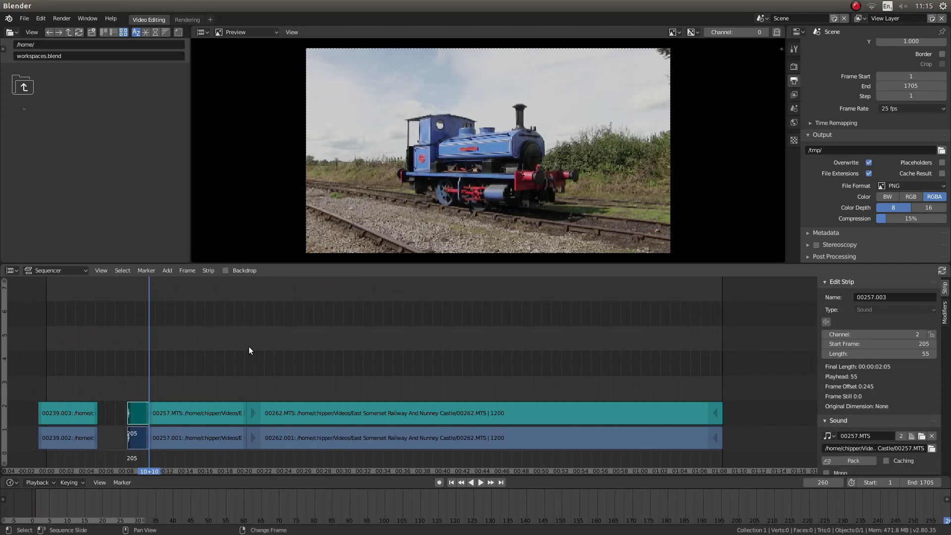
key("x")
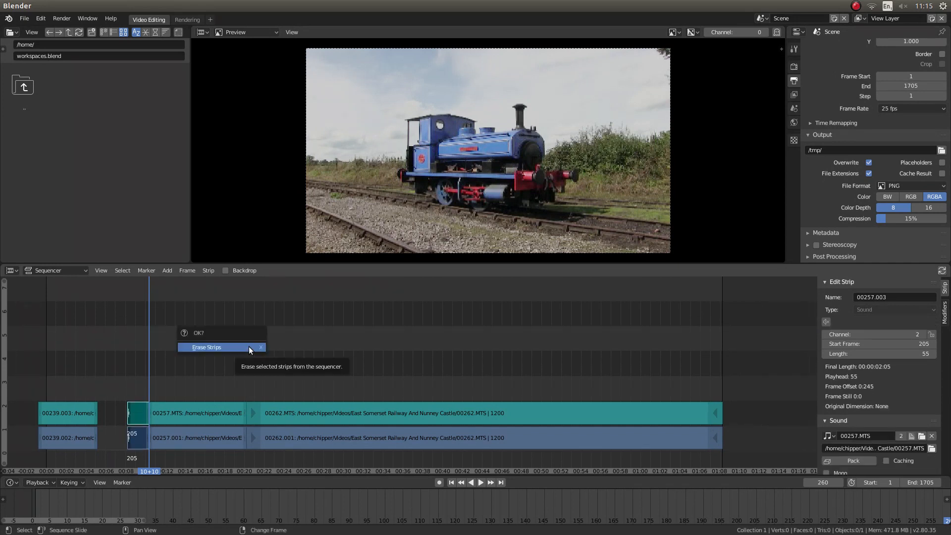
left_click(249, 347)
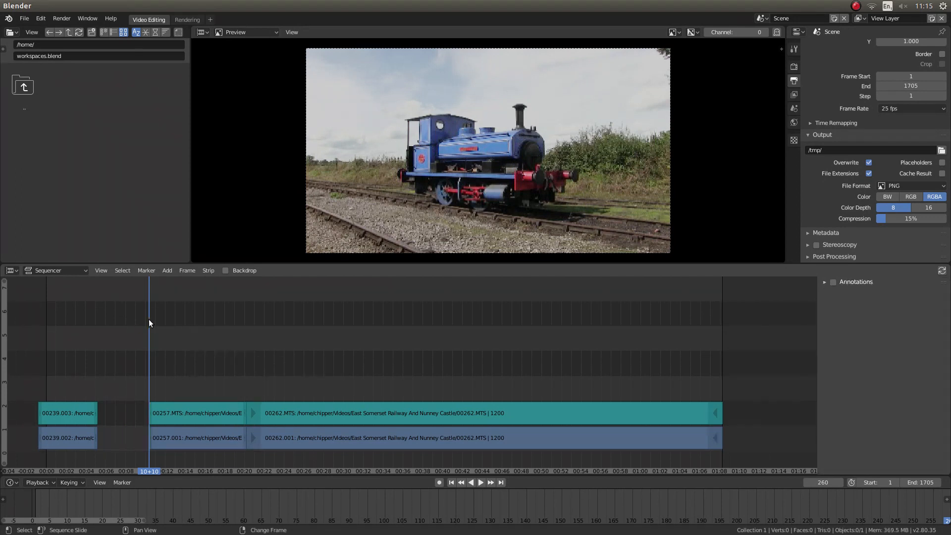
Scrub the playhead to frame 428 and soft cut the video and sound strips of clip 00257.
right_click_drag(148, 321, 215, 333)
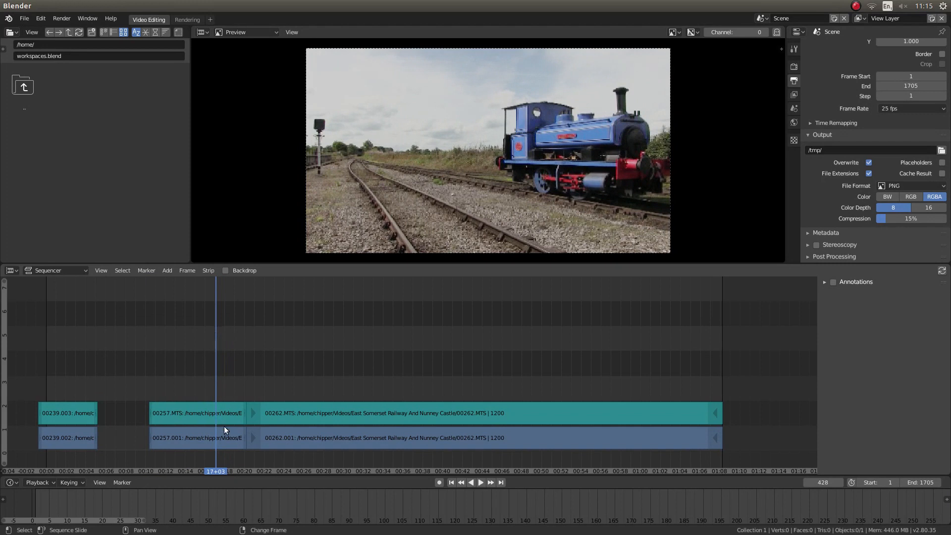
left_click(227, 439)
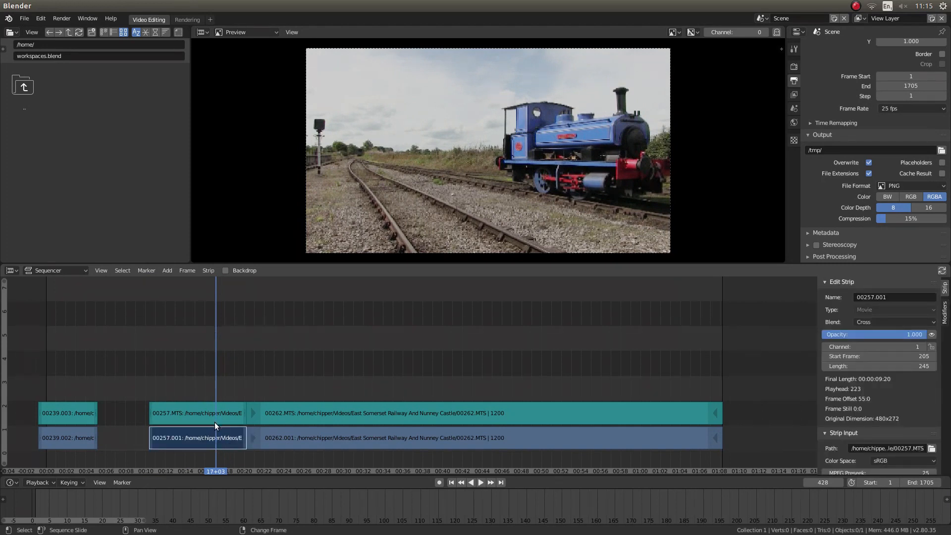
left_click(216, 418)
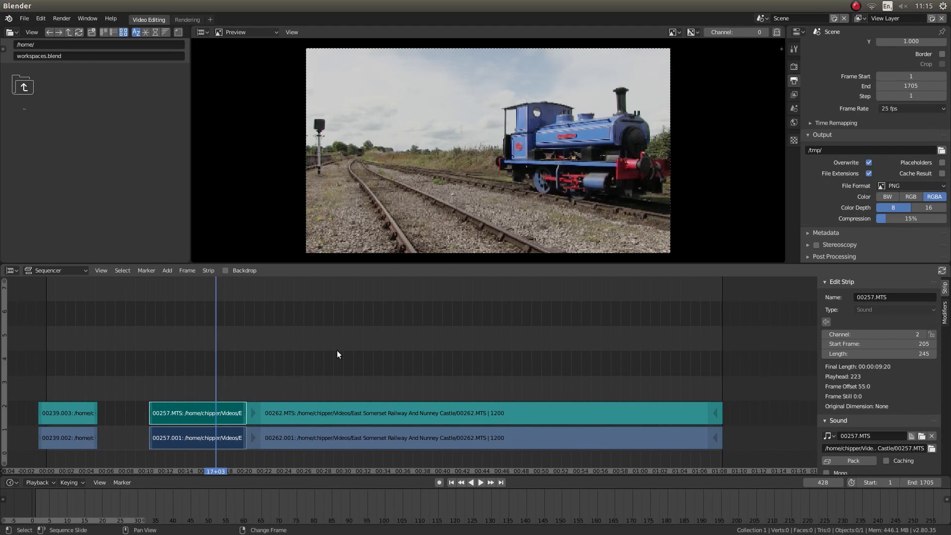
key("k")
Delete the closing video and sound pieces of clip 00257 after the cut at frame 428.
left_click(233, 439)
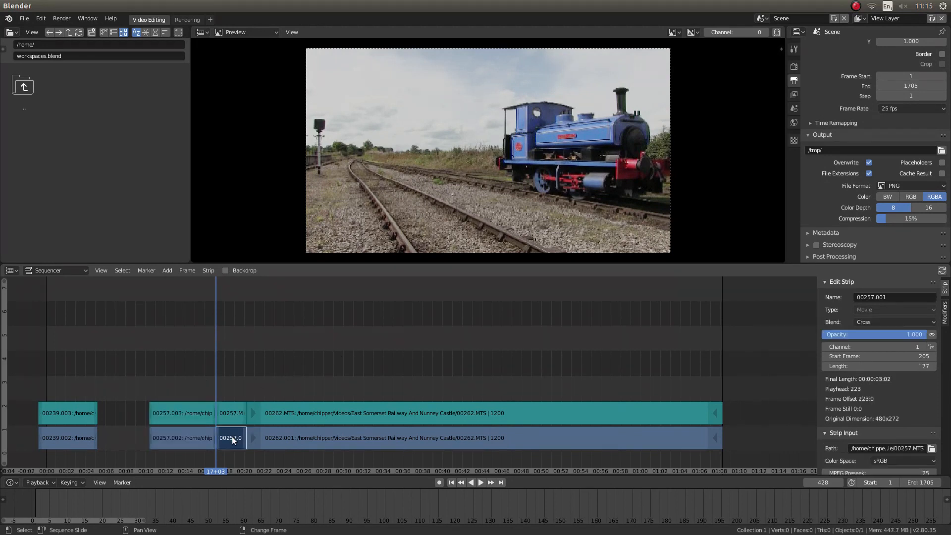
left_click(230, 413, "shift")
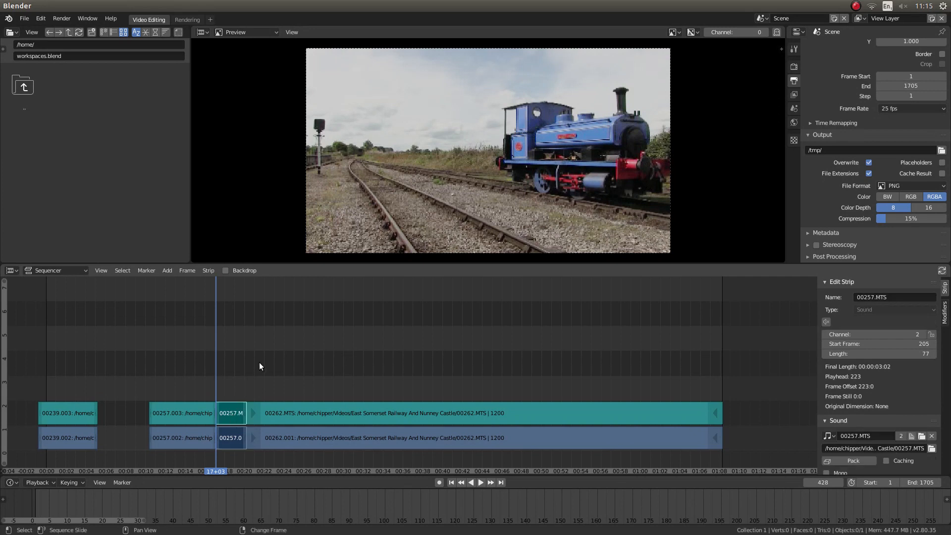
key("x")
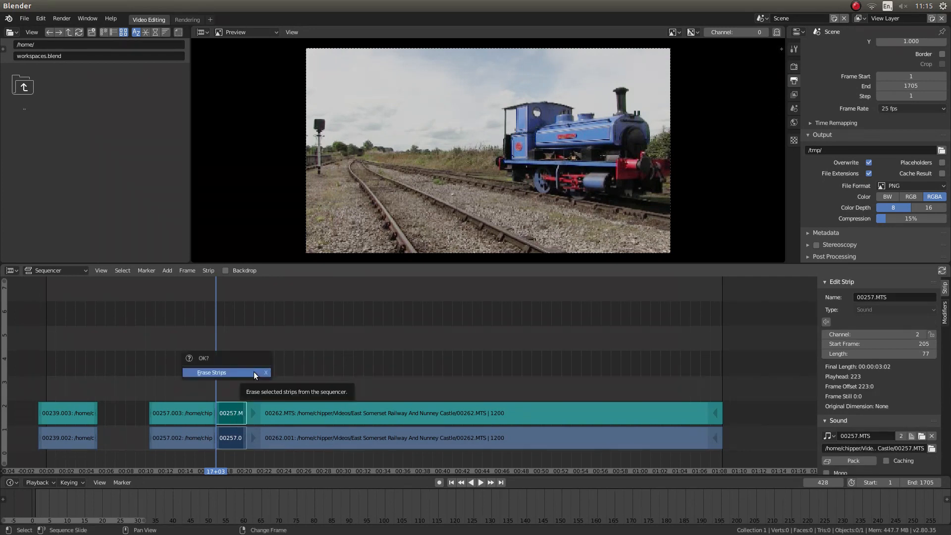
left_click(253, 372)
Play on into clip 00262, scrub to frame 1074, and soft cut its video and sound strips there.
key("space")
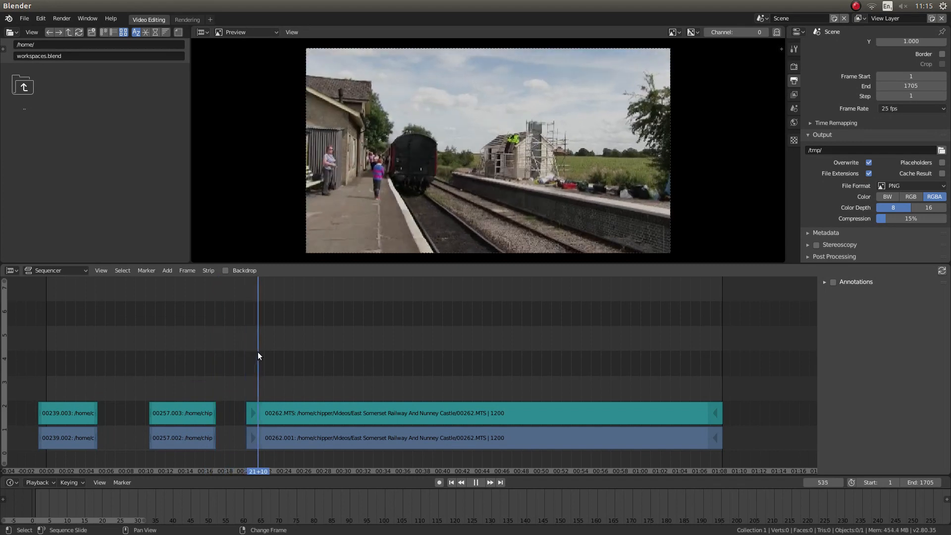
right_click_drag(252, 355, 471, 364)
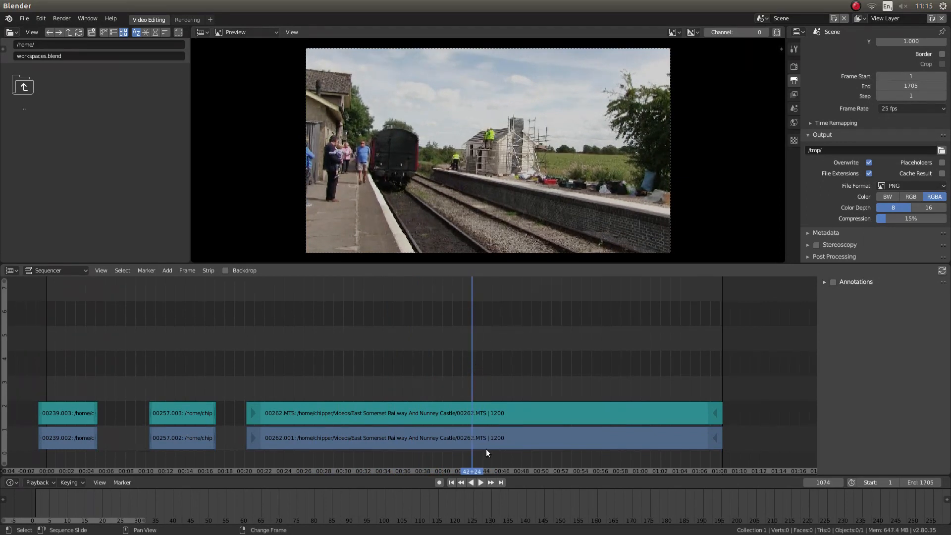
left_click(508, 442)
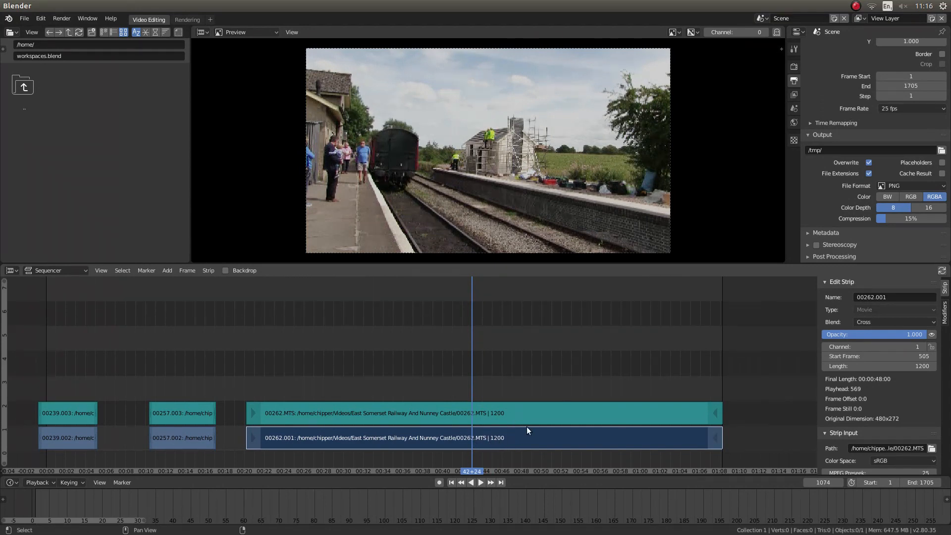
left_click(501, 415, "shift")
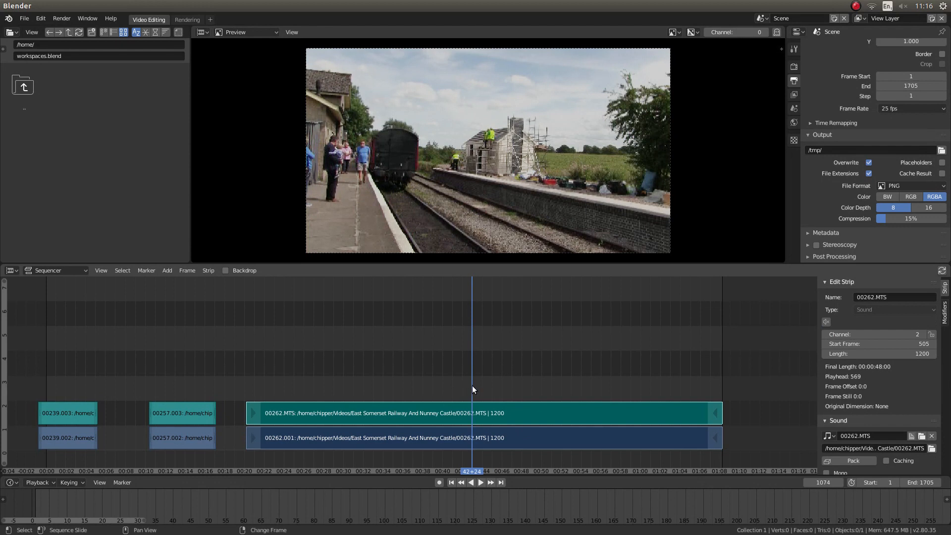
key("k")
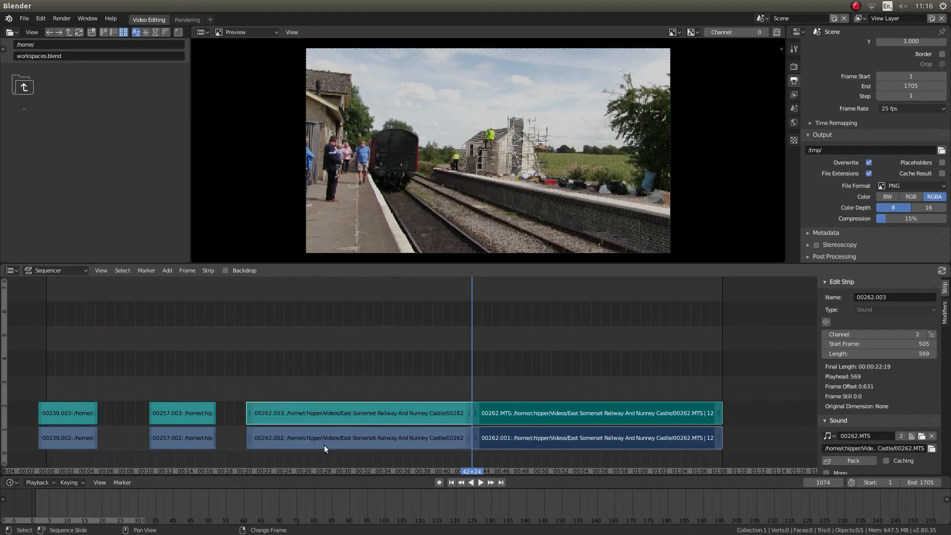
Delete the opening video and sound pieces of clip 00262 before the cut at frame 1074.
left_click(359, 414)
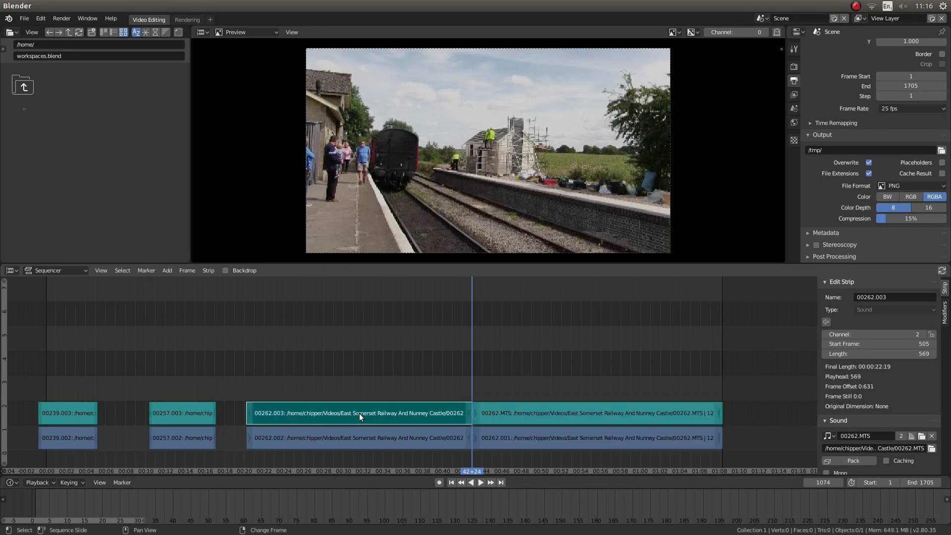
left_click(341, 442, "shift")
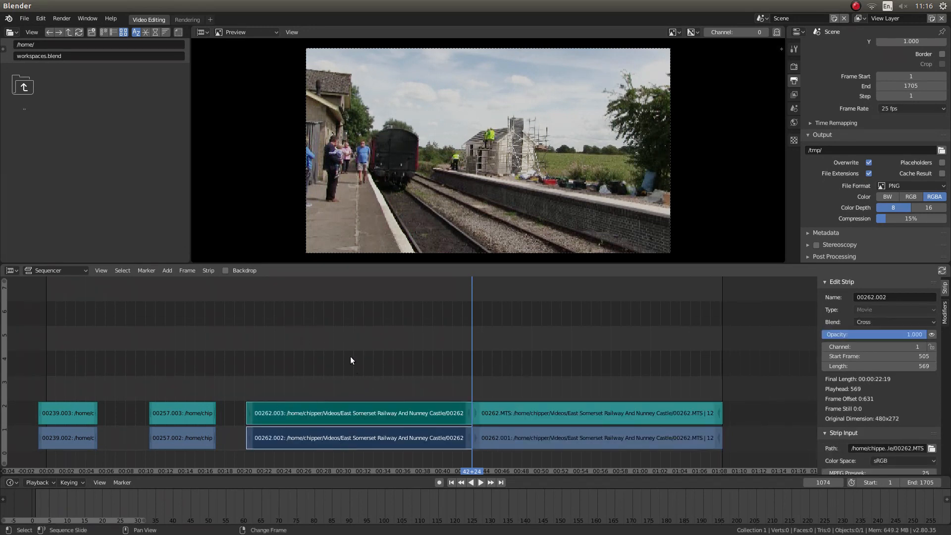
key("x")
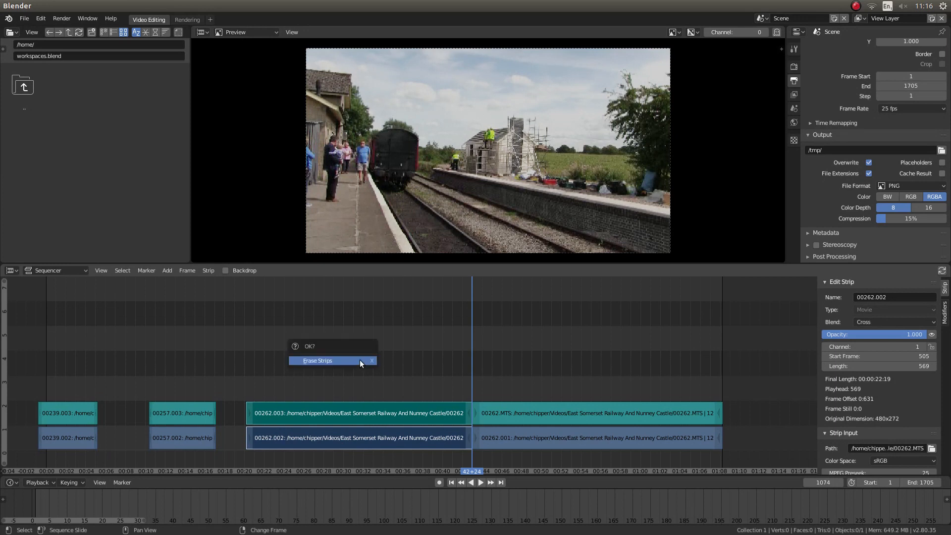
left_click(359, 361)
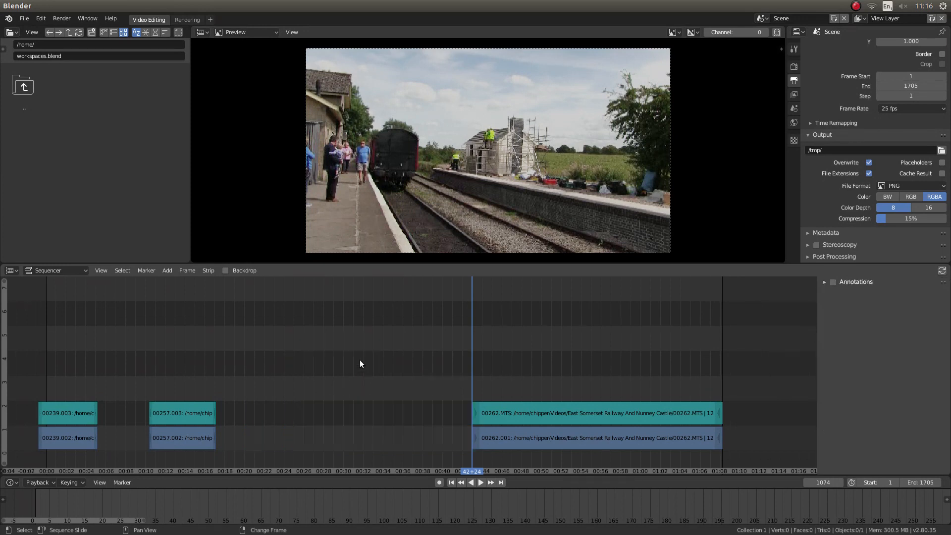
Scrub the playhead to frame 1563 and soft cut the remaining video and sound strips of clip 00262.
right_click_drag(474, 324, 665, 340)
left_click(626, 437)
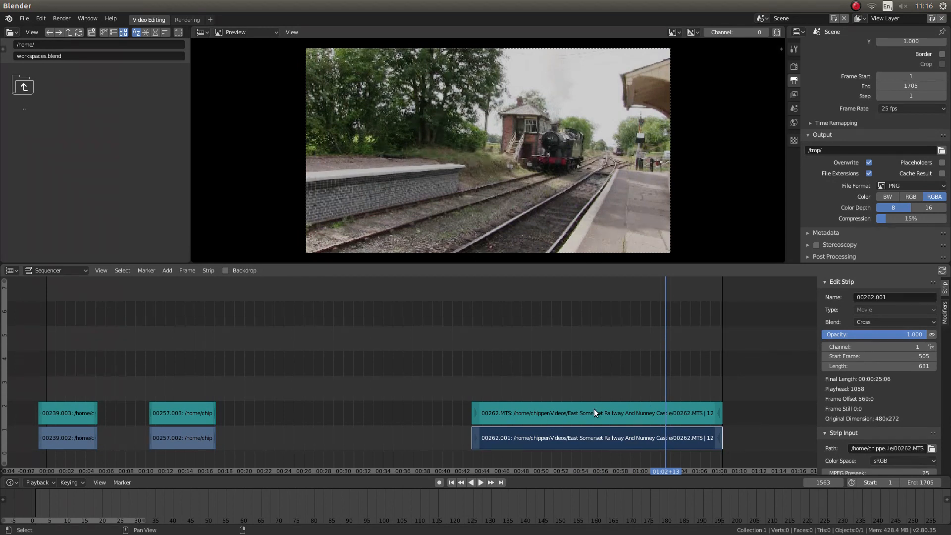
left_click(594, 411)
key("k")
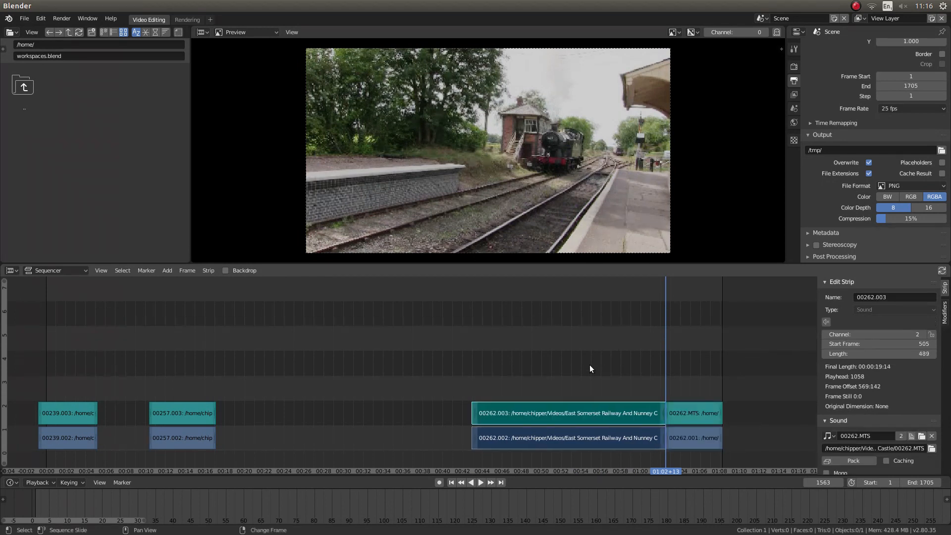
Delete the closing video and sound pieces of clip 00262 after the cut at frame 1563.
left_click(685, 410)
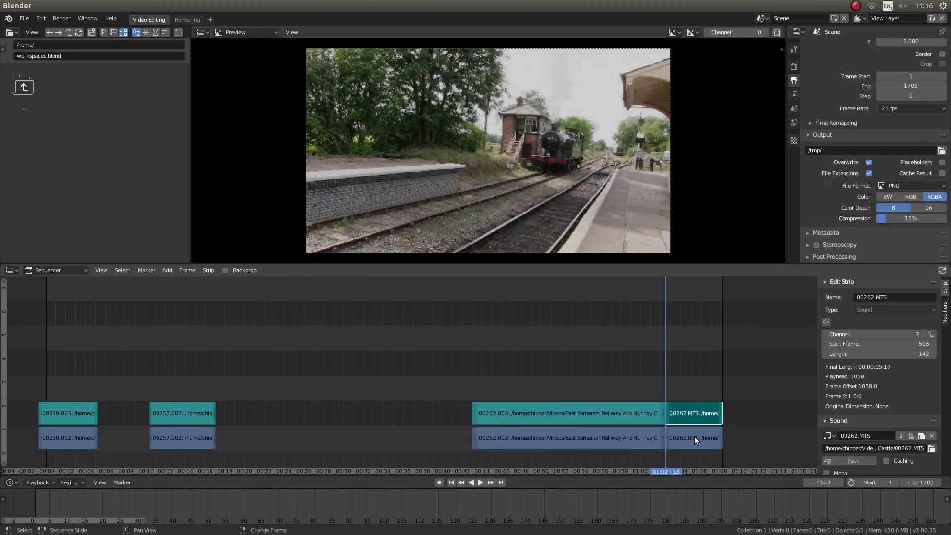
left_click(699, 437)
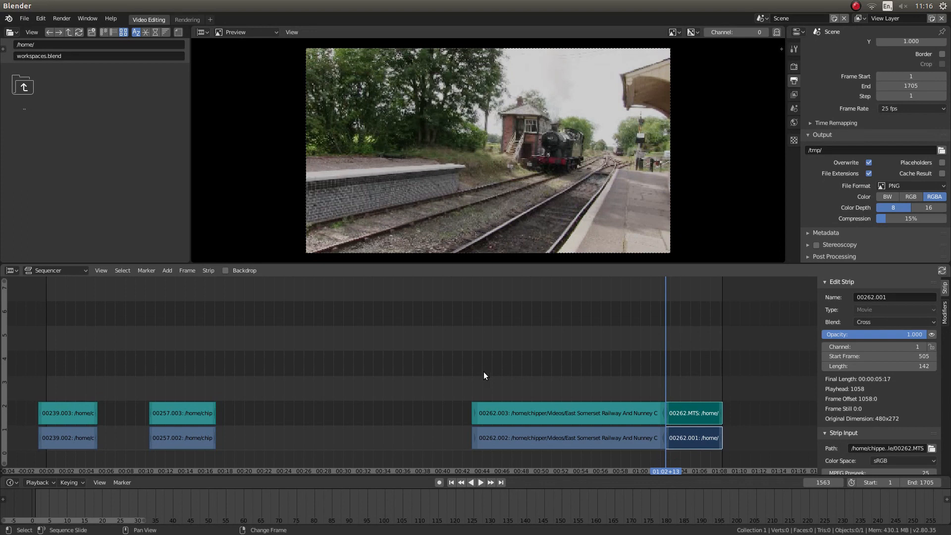
key("x")
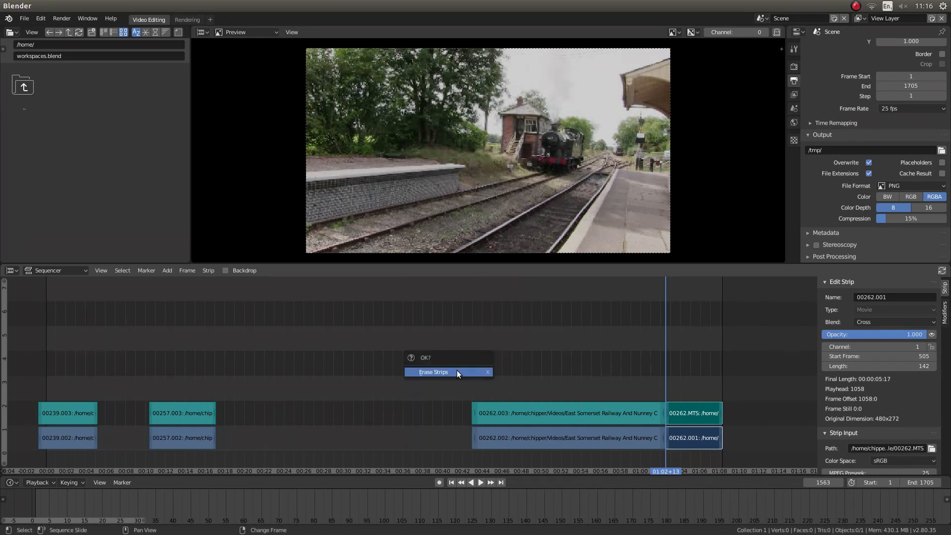
left_click(457, 372)
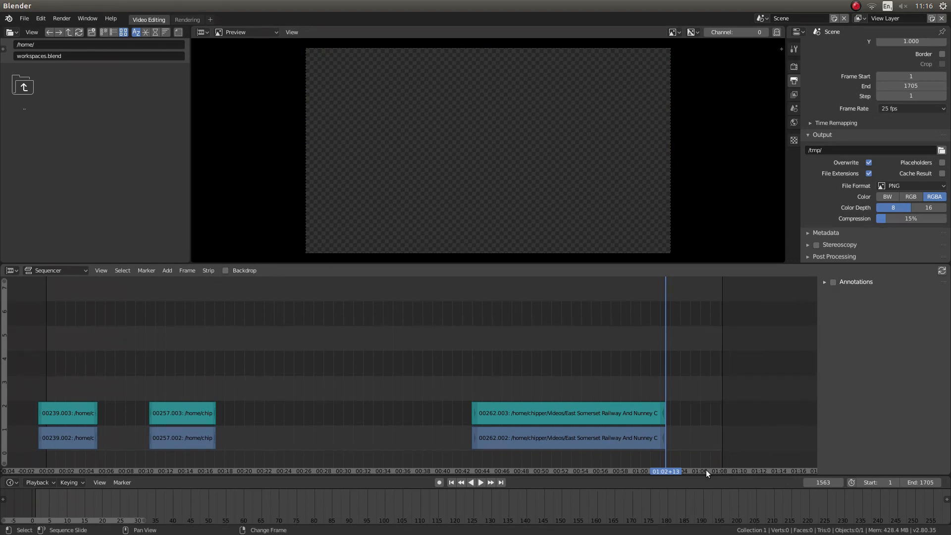
Return the playhead to frame 1 and slide clip 00257's video and sound strips directly against the end of clip 00239, starting at frame 129.
left_click(452, 484)
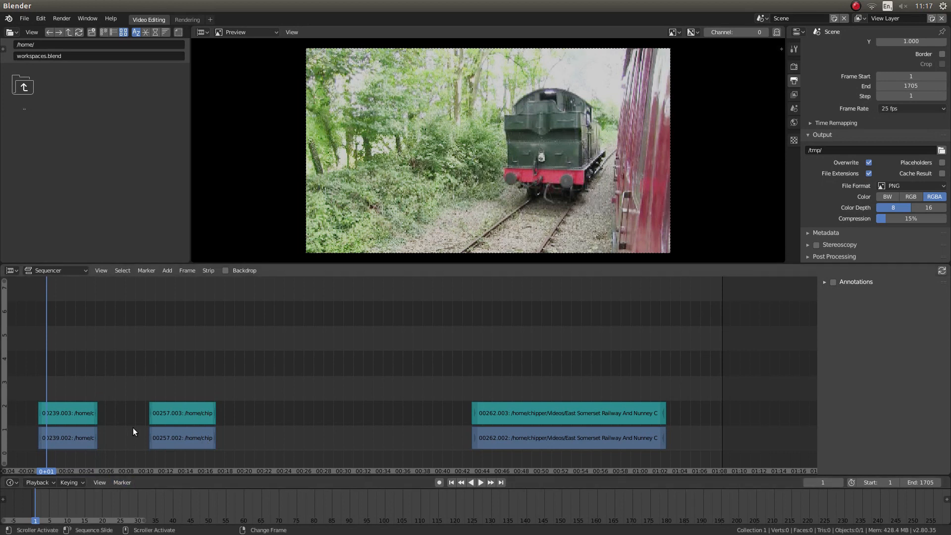
left_click(189, 438)
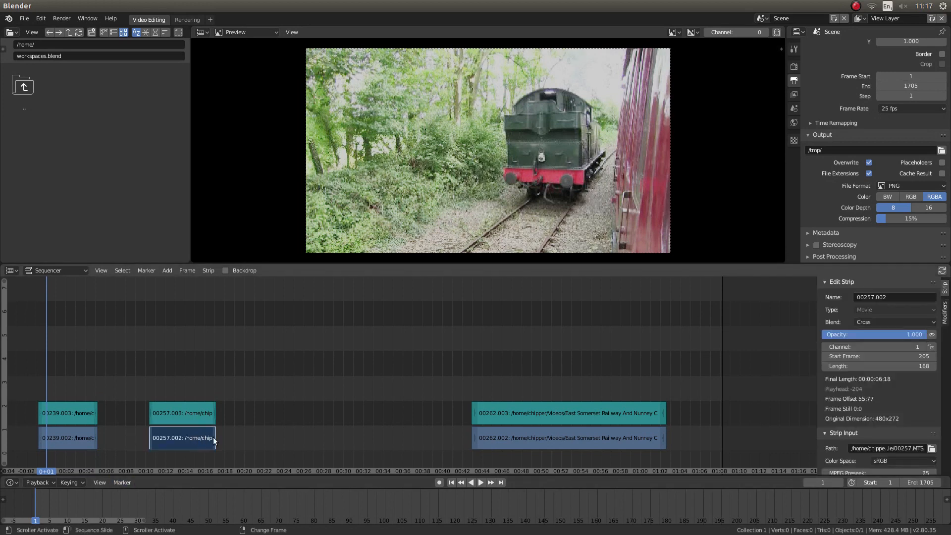
left_click(189, 413)
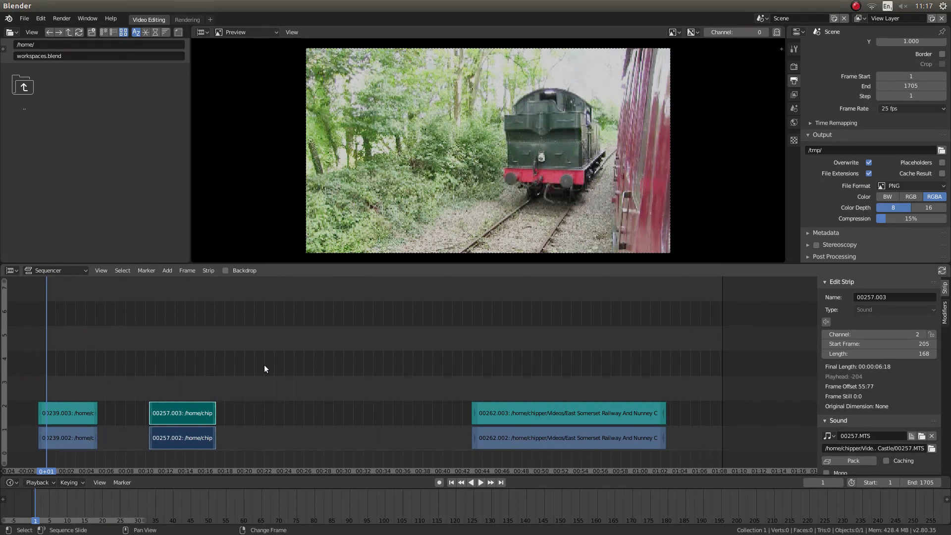
key("g")
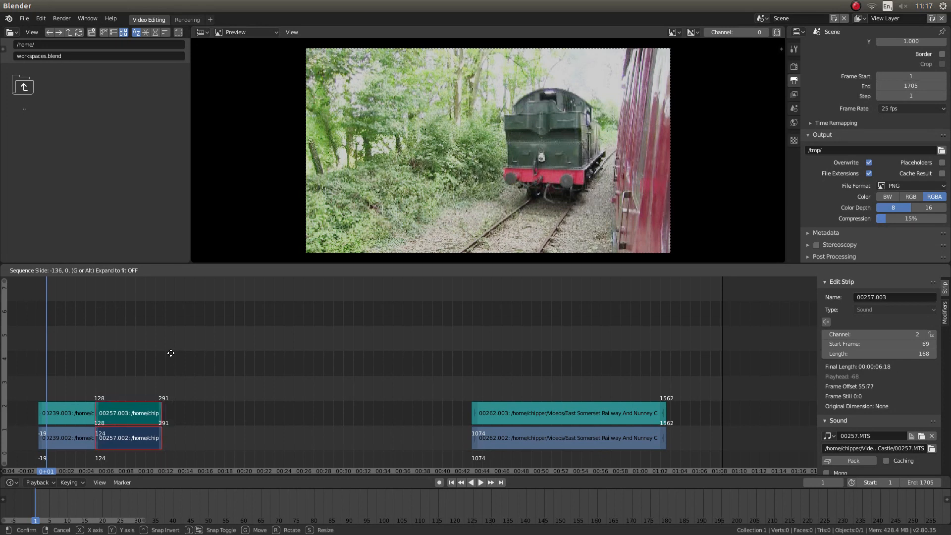
left_click(172, 356)
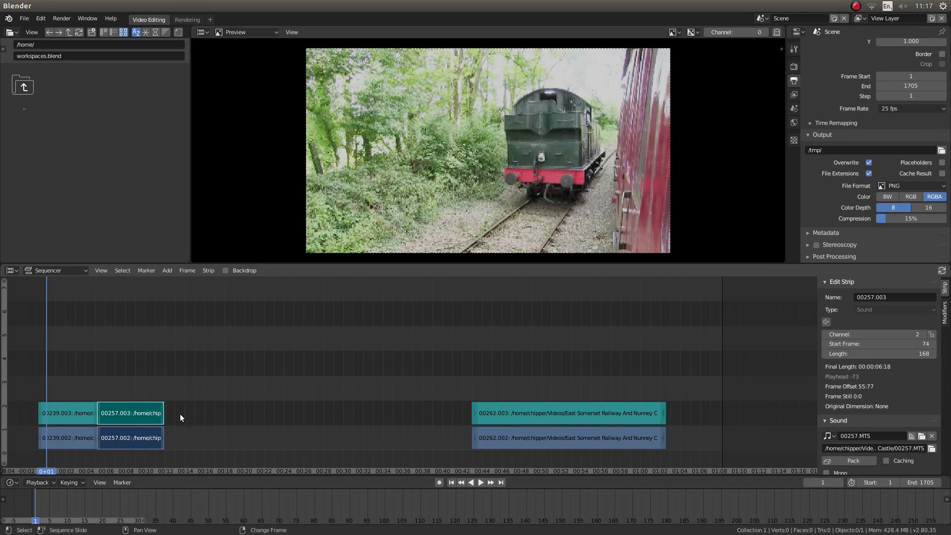
Slide the video and sound strips of clip 00262 back so they start directly after clip 00257.
left_click(521, 444)
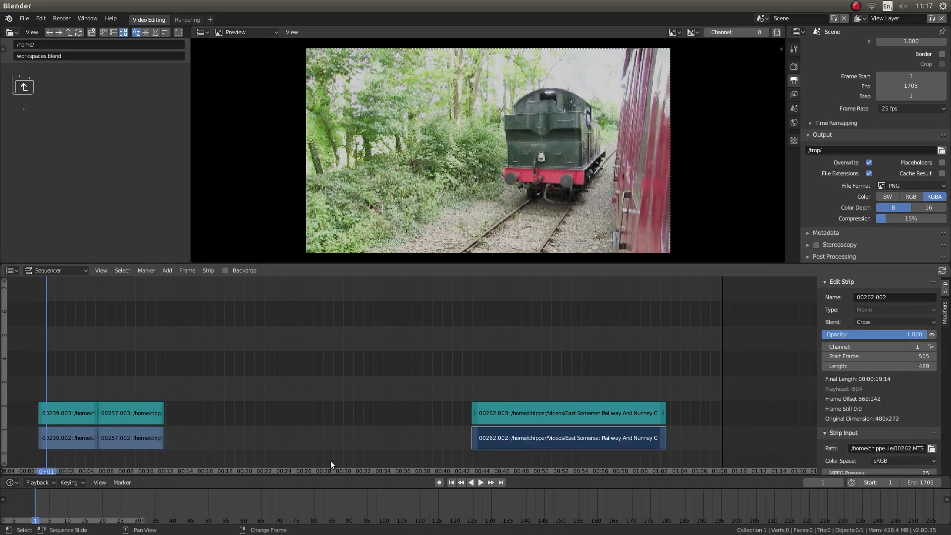
left_click(525, 414, "shift")
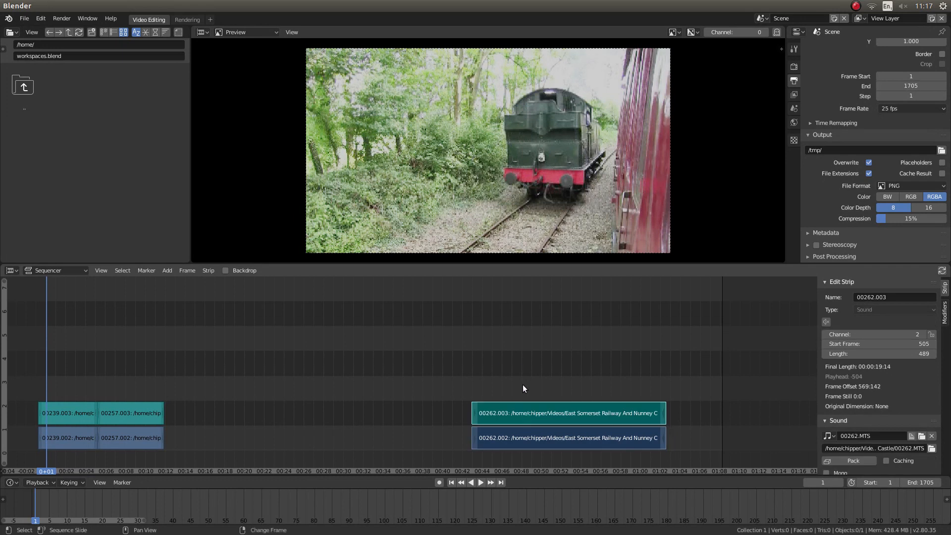
key("g")
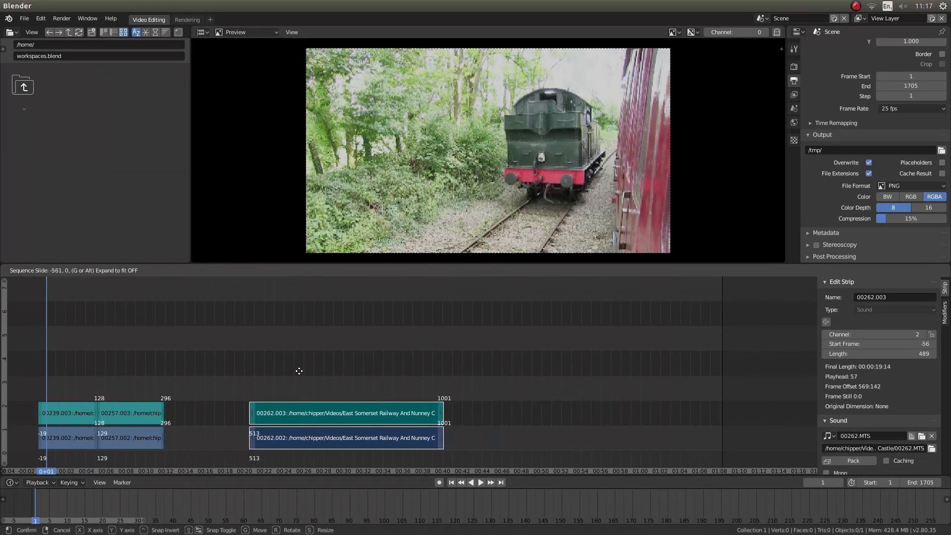
left_click(230, 373)
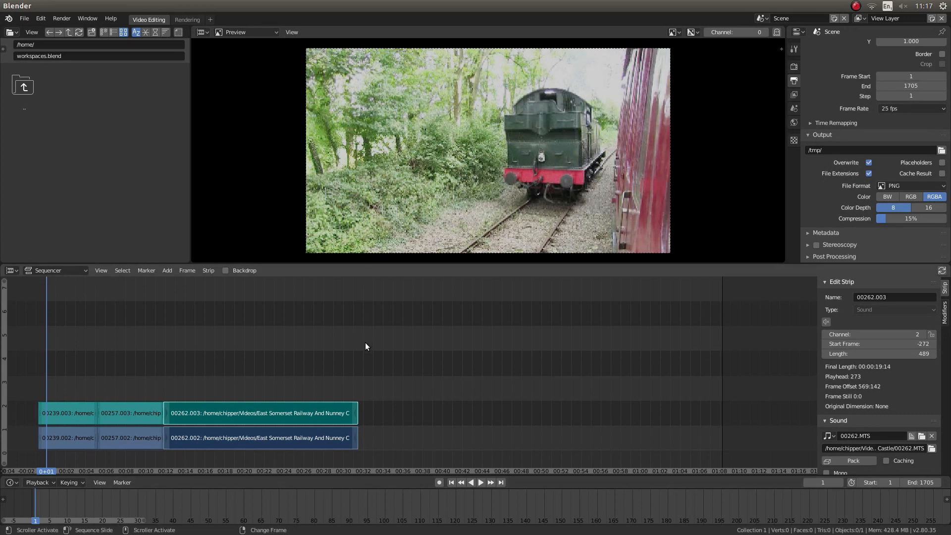
Place the playhead on the last frame of clip 00262 and set the scene's end frame to 785.
key("Page_Up")
key("Page_Up")
key("Page_Up")
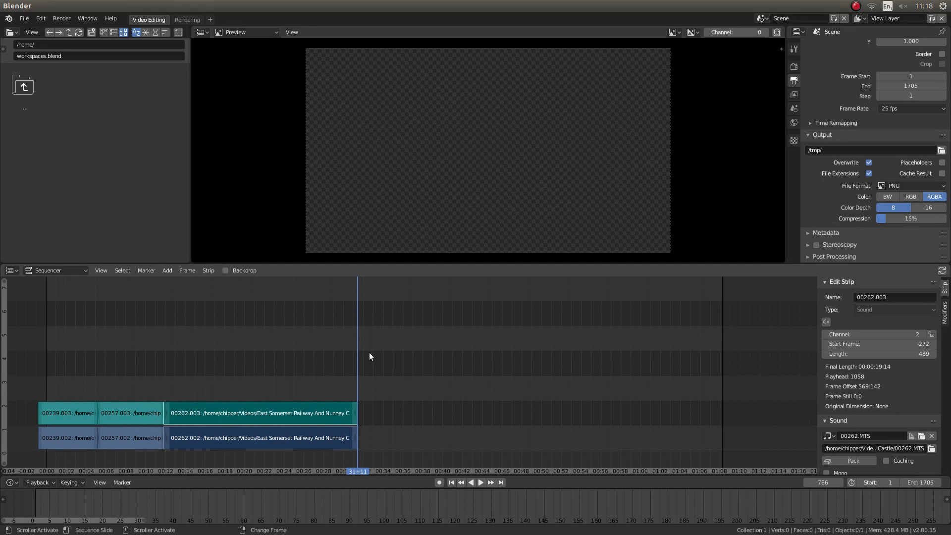
key("Left")
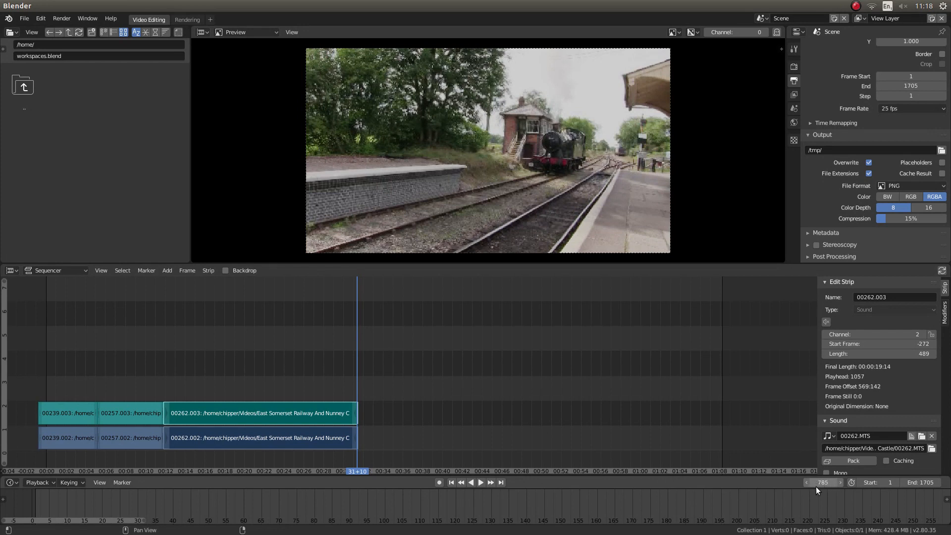
left_click(922, 480)
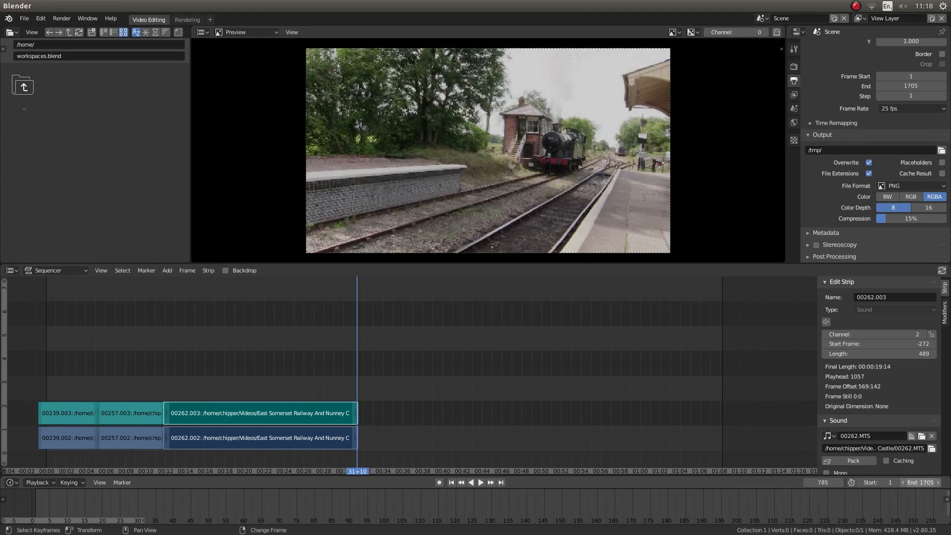
type("7")
key("Return")
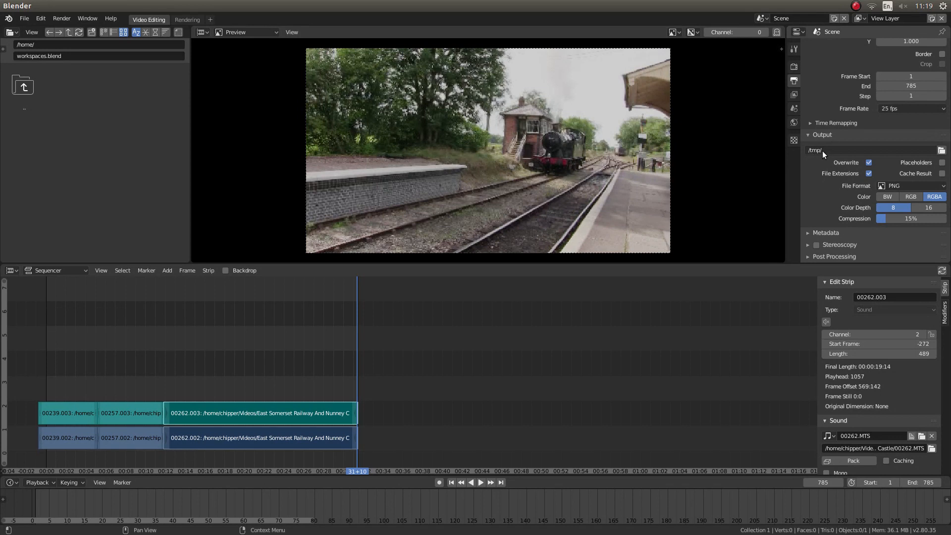
Set the render output path to the Desktop folder with the file name NEW TRIANS.
left_click(941, 151)
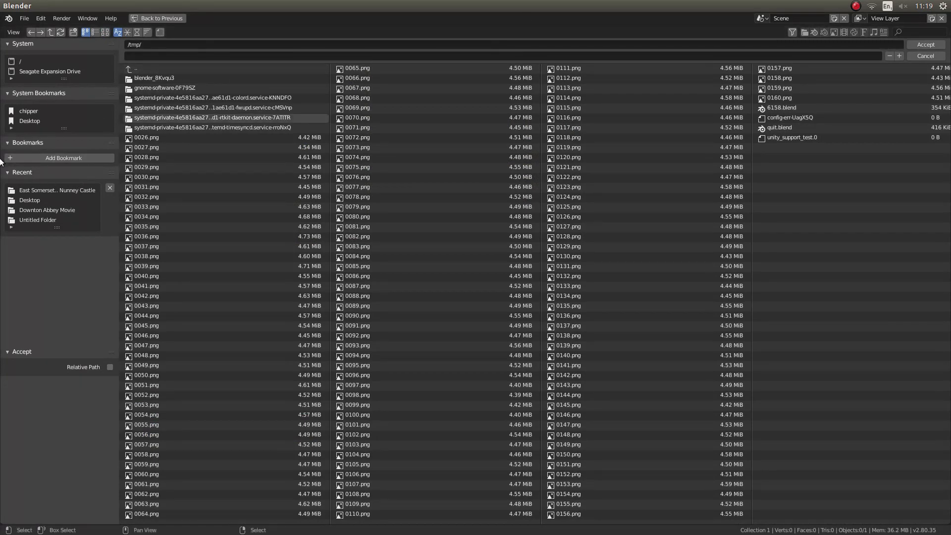
left_click(34, 203)
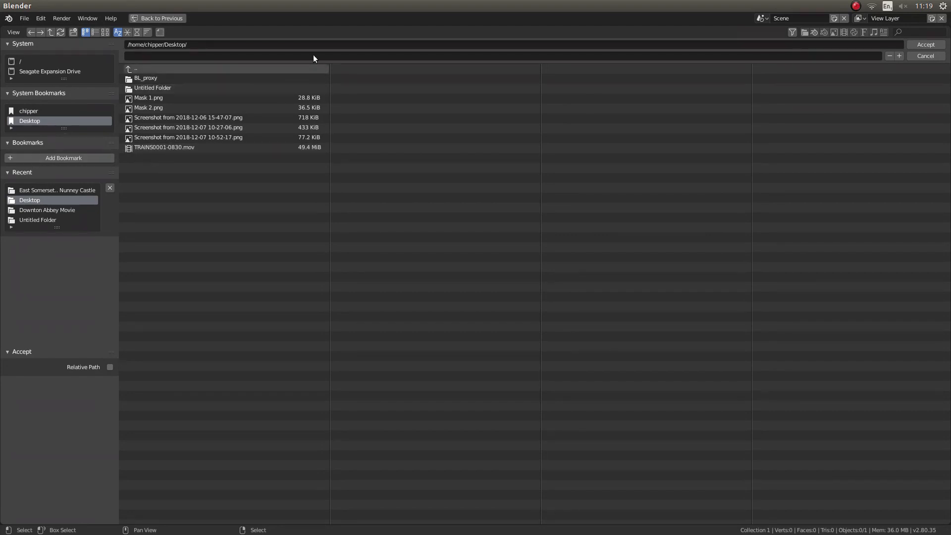
left_click(155, 56)
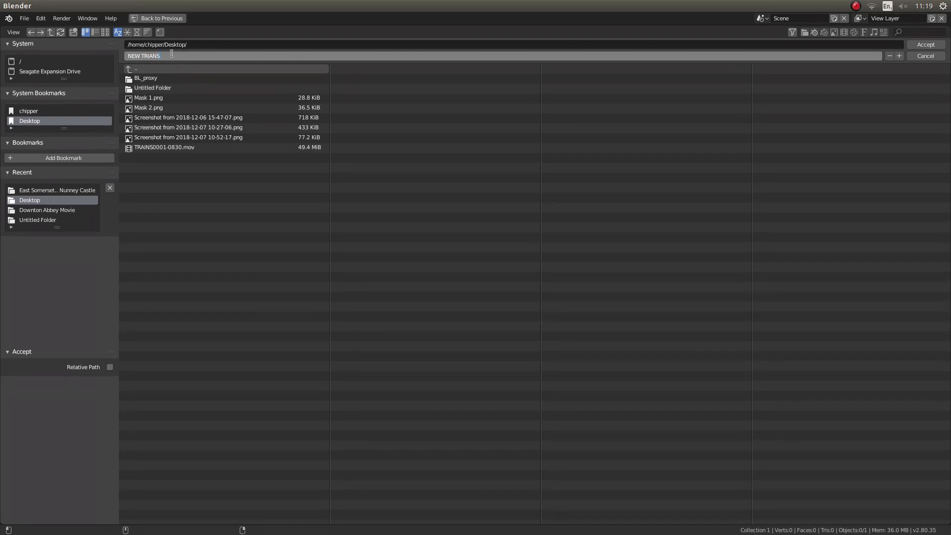
left_click(932, 46)
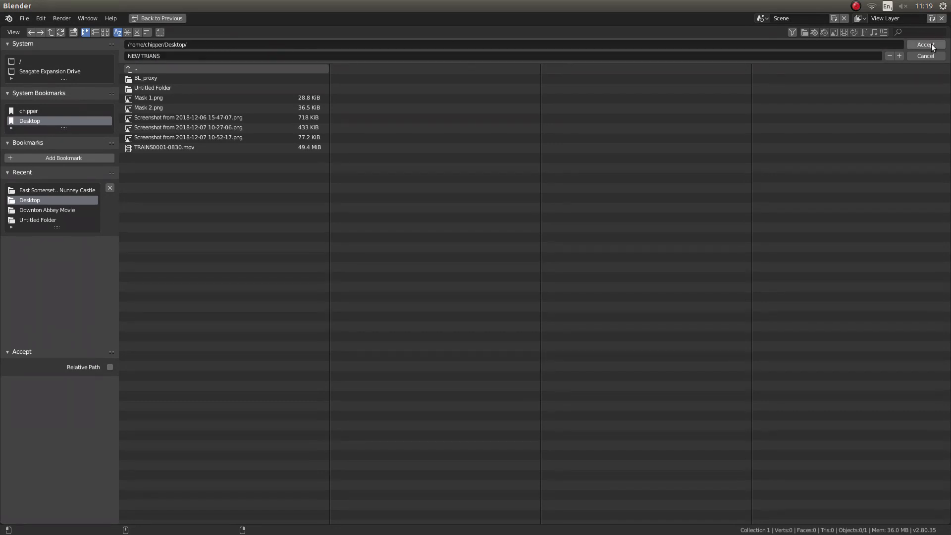
left_click(926, 44)
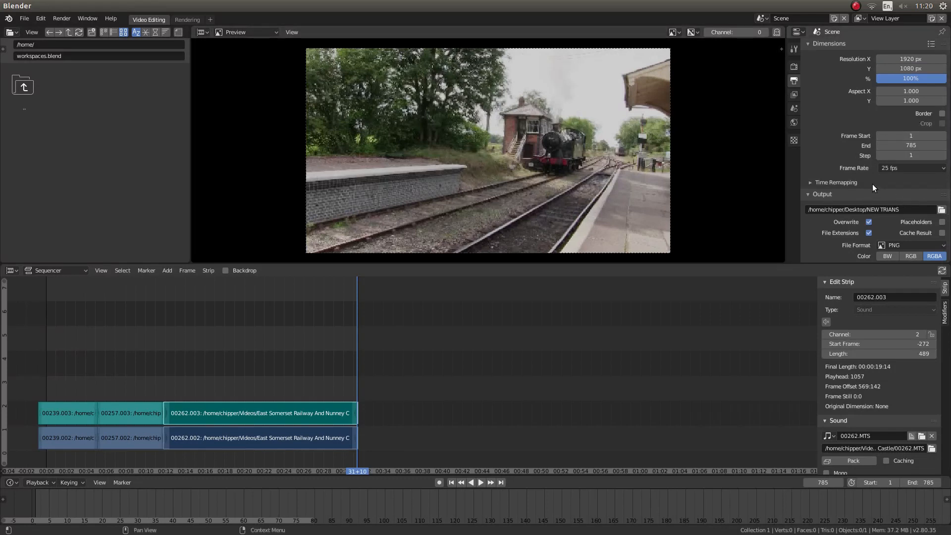
Set the render output file format to FFmpeg video.
scroll(873, 187, "down", 3)
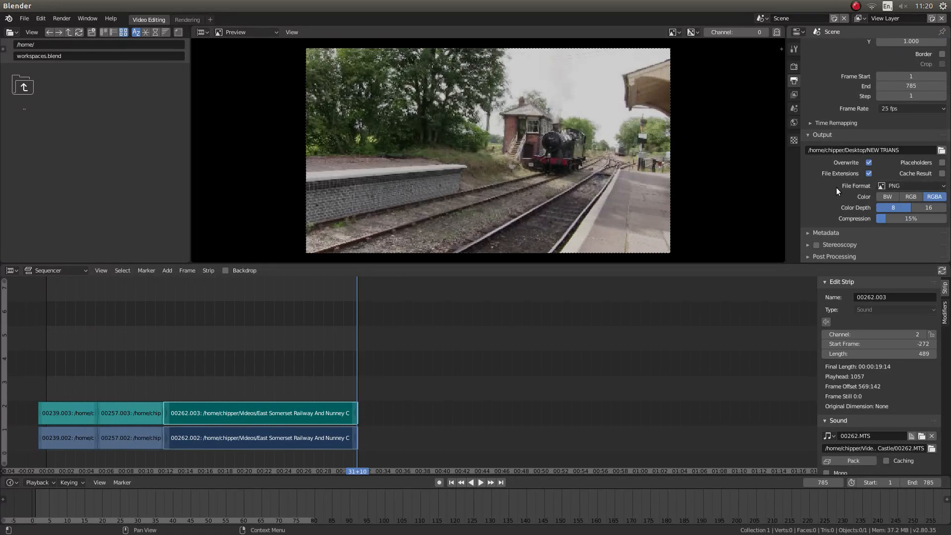
left_click(911, 185)
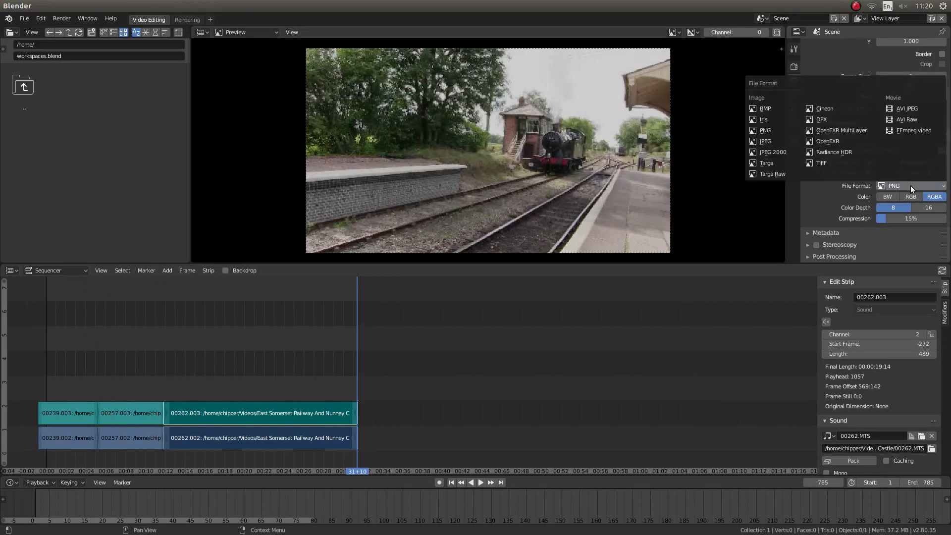
left_click(920, 130)
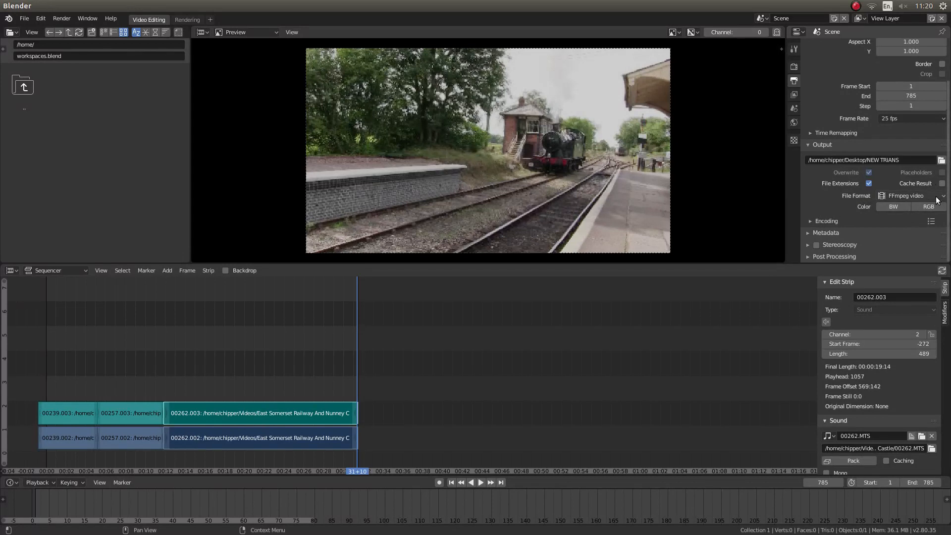
In the encoding settings, set the container to Quicktime and the video output quality to High quality.
left_click(810, 221)
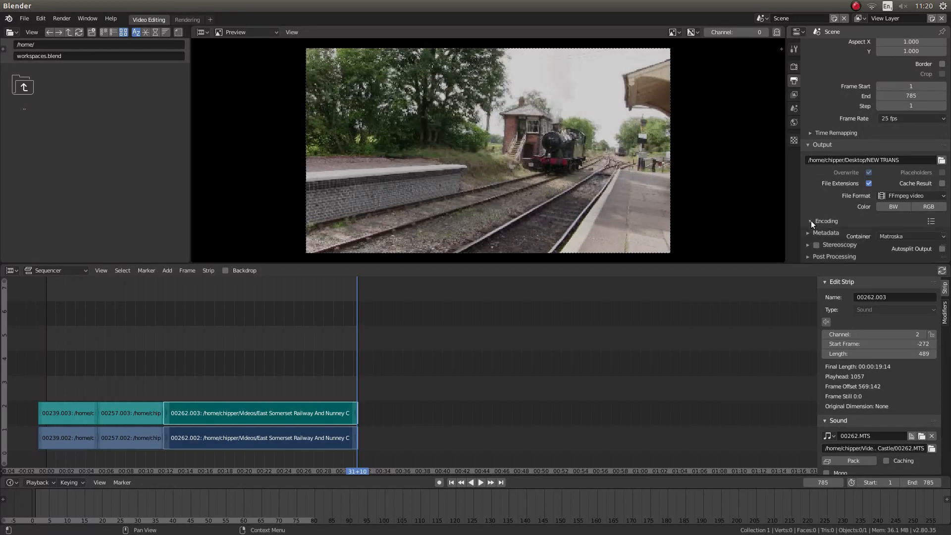
scroll(843, 194, "down", 3)
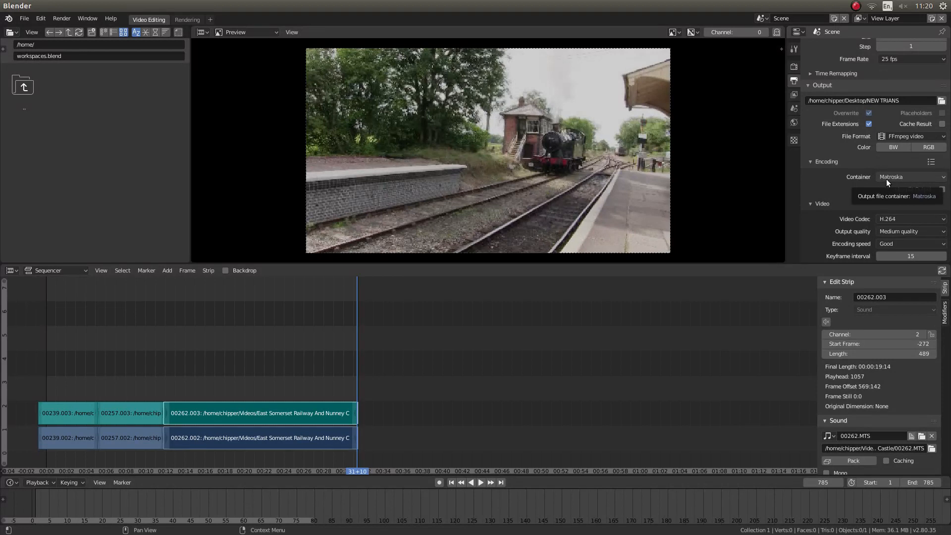
left_click(905, 176)
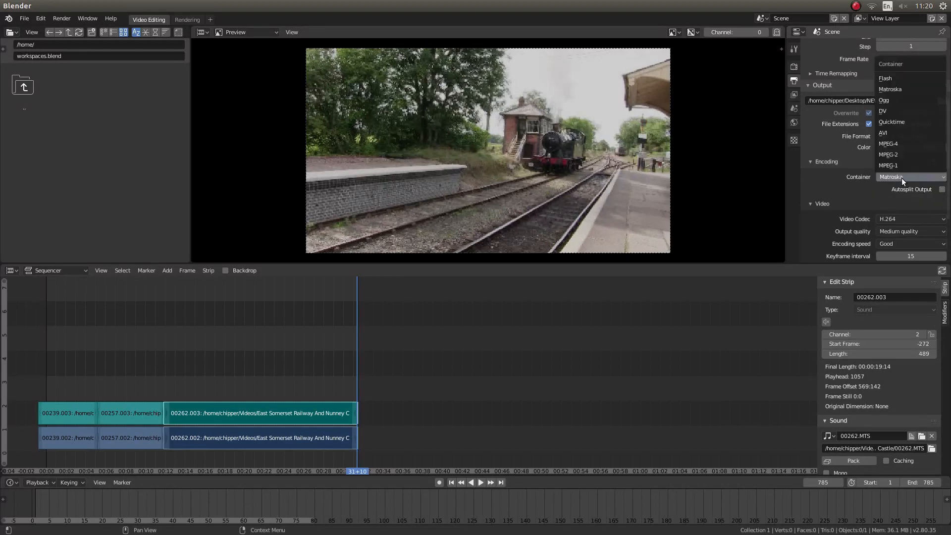
left_click(909, 120)
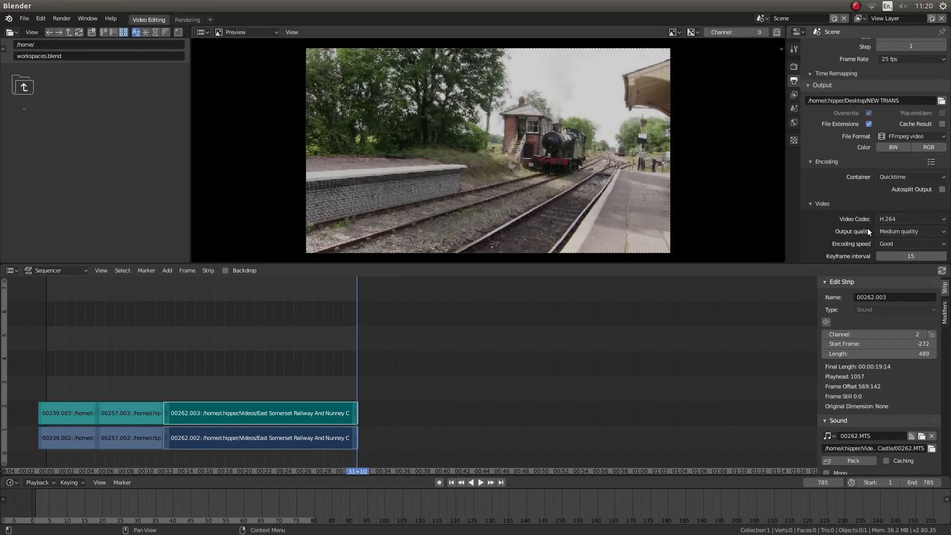
left_click(908, 230)
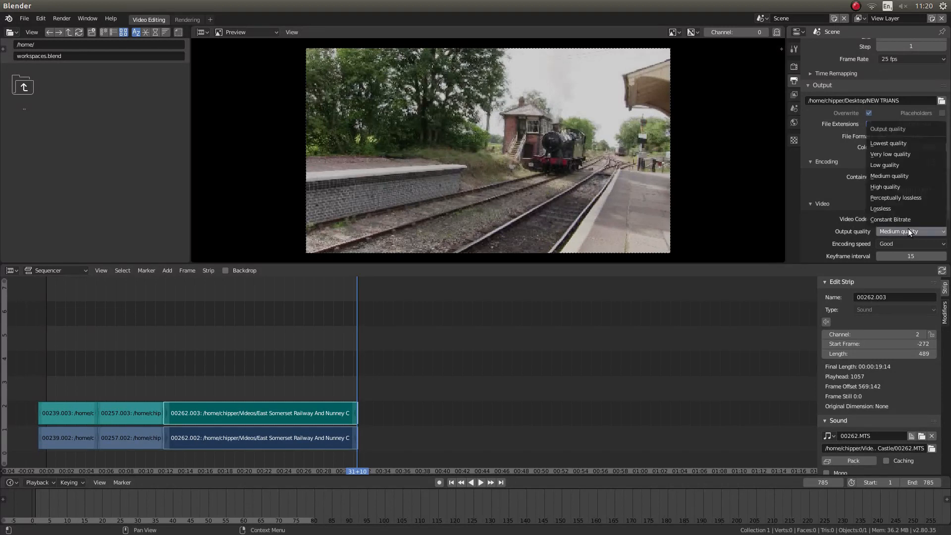
left_click(896, 185)
Set the audio codec of the render output to MP3 in the encoding settings.
scroll(831, 206, "down", 4)
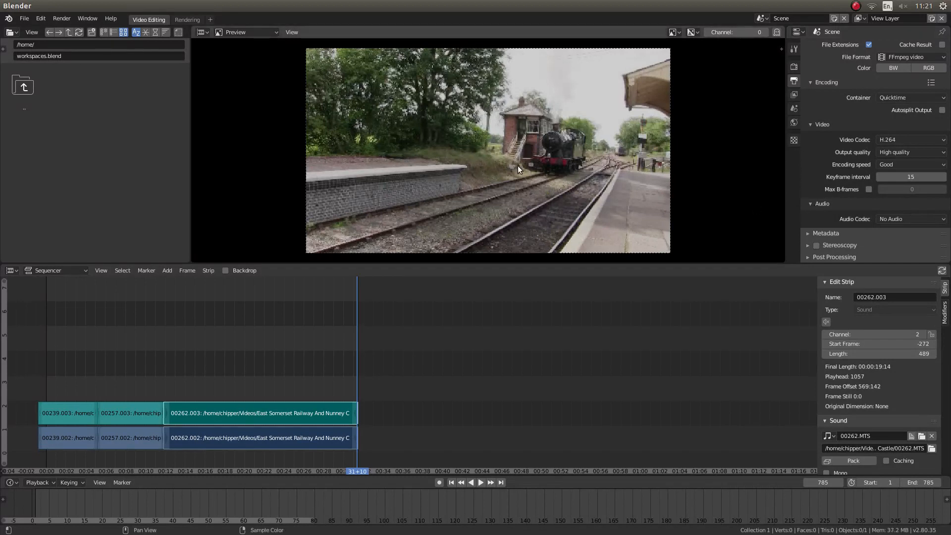
left_click(813, 204)
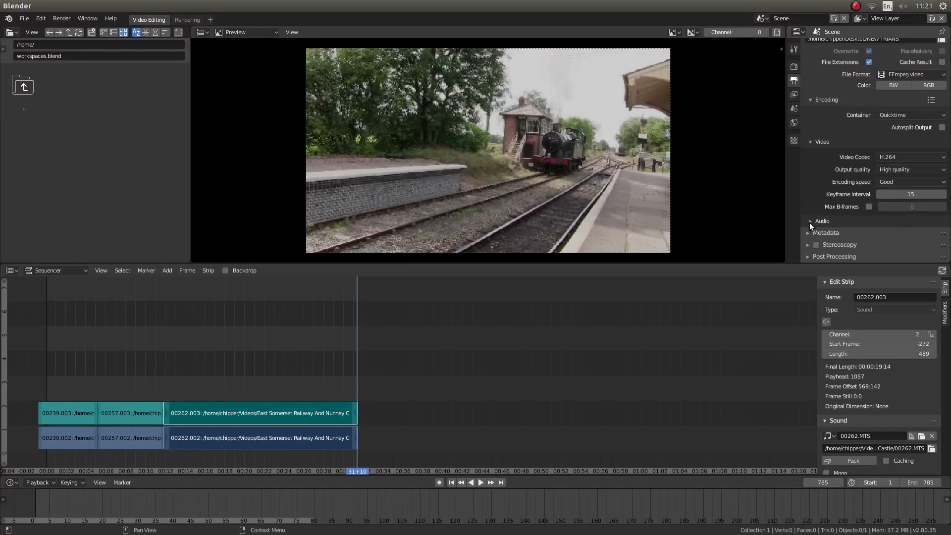
left_click(810, 222)
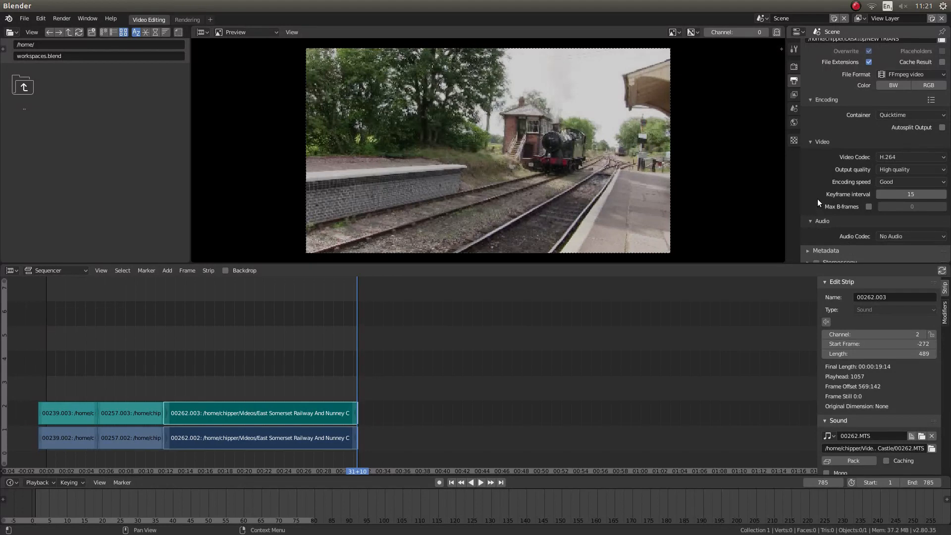
scroll(818, 198, "down", 1)
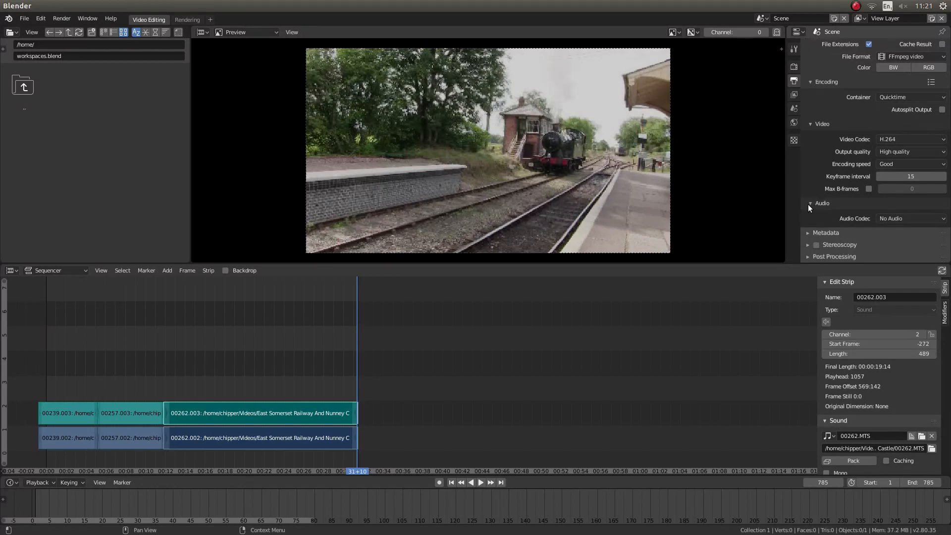
left_click(912, 216)
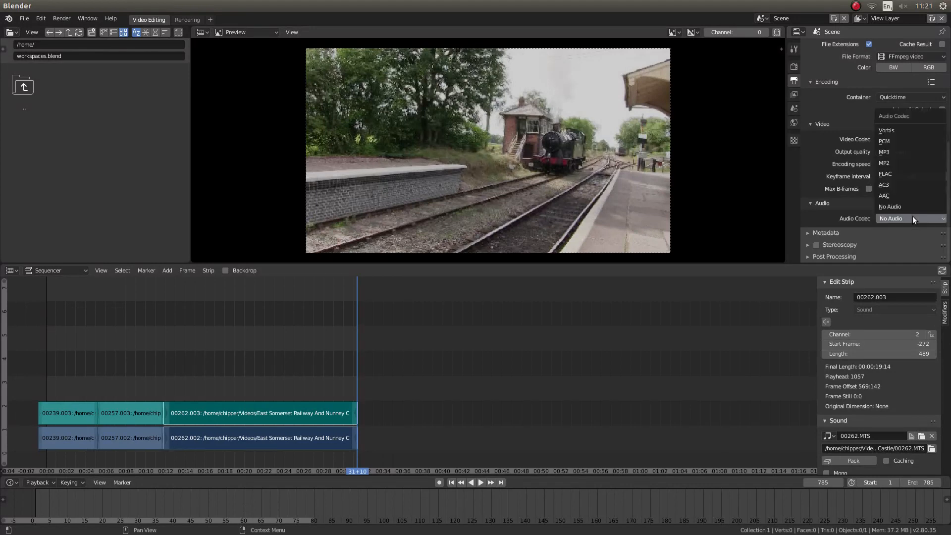
left_click(899, 151)
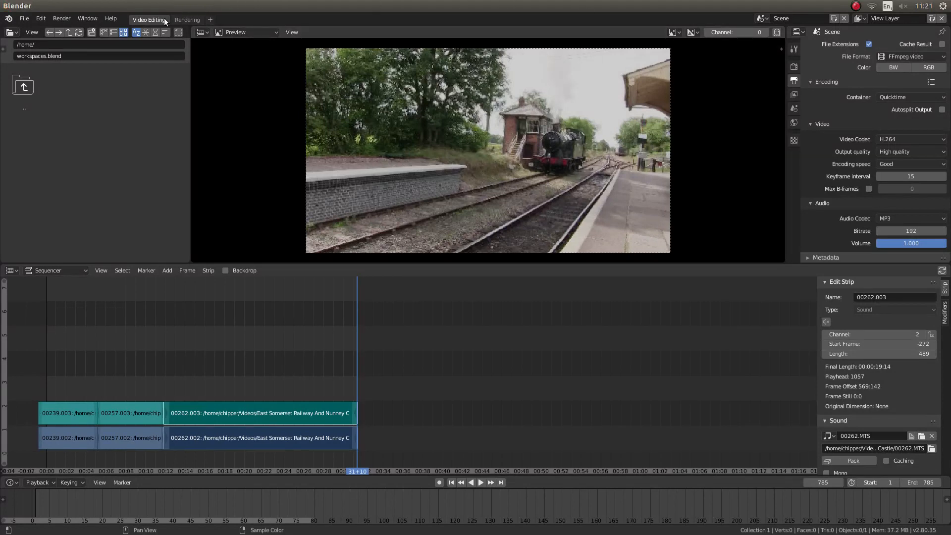
Render the full animation to the output file and minimise the render result window.
double_click(148, 19)
left_click(127, 110)
left_click(61, 19)
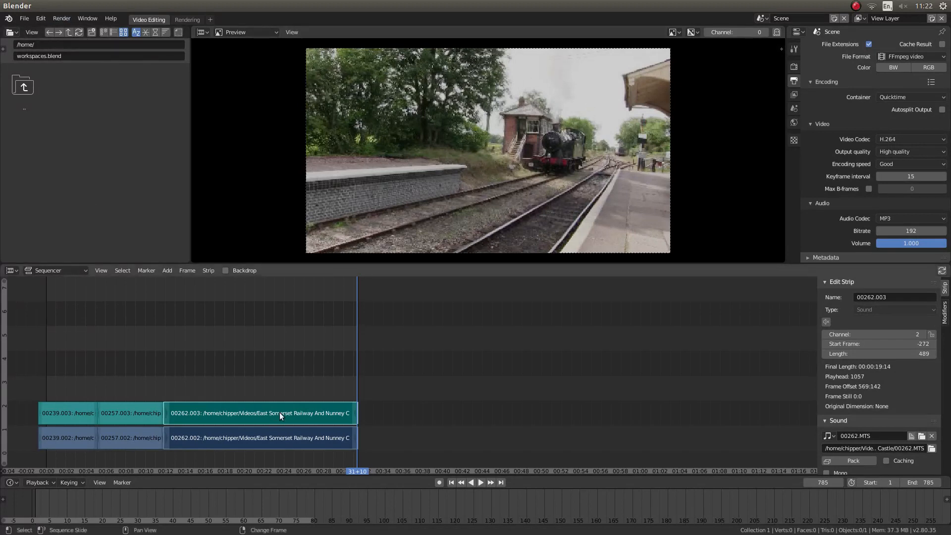
left_click(61, 19)
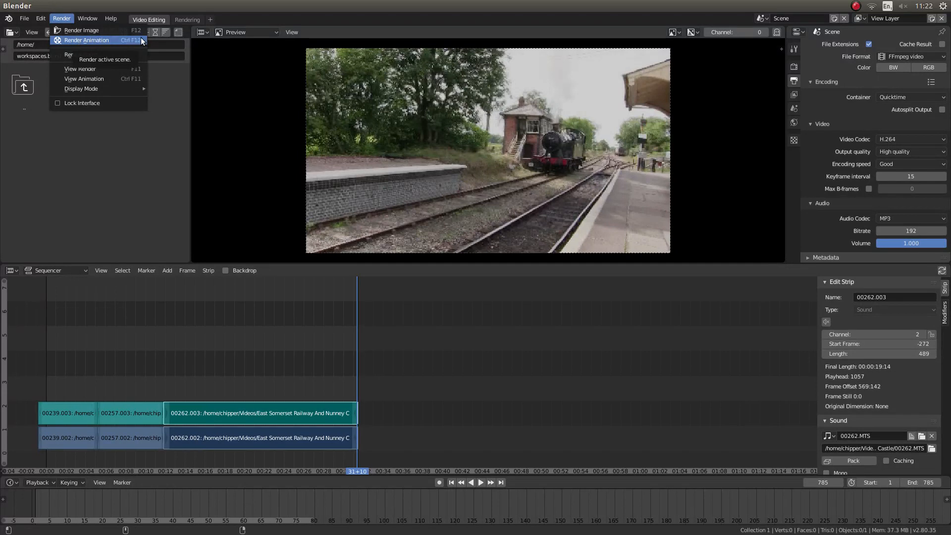
left_click(109, 38)
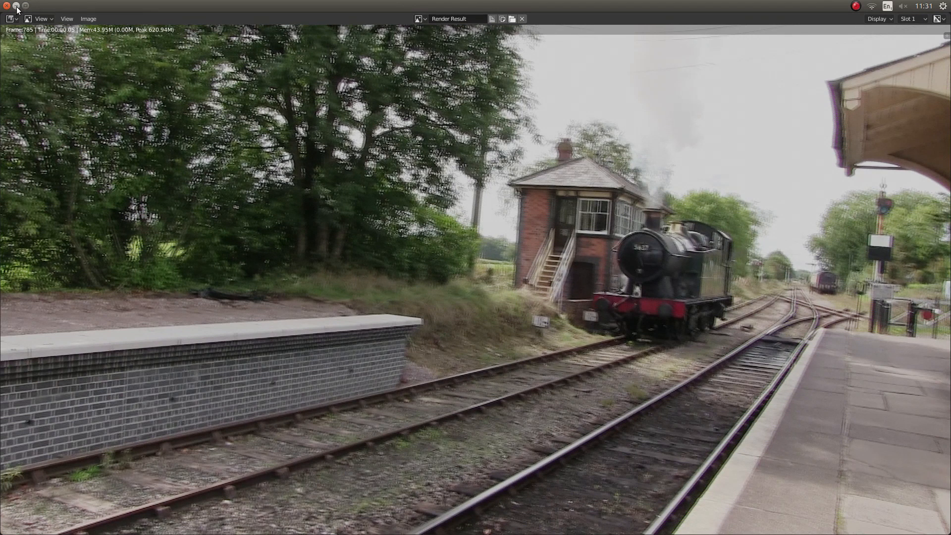
left_click(17, 6)
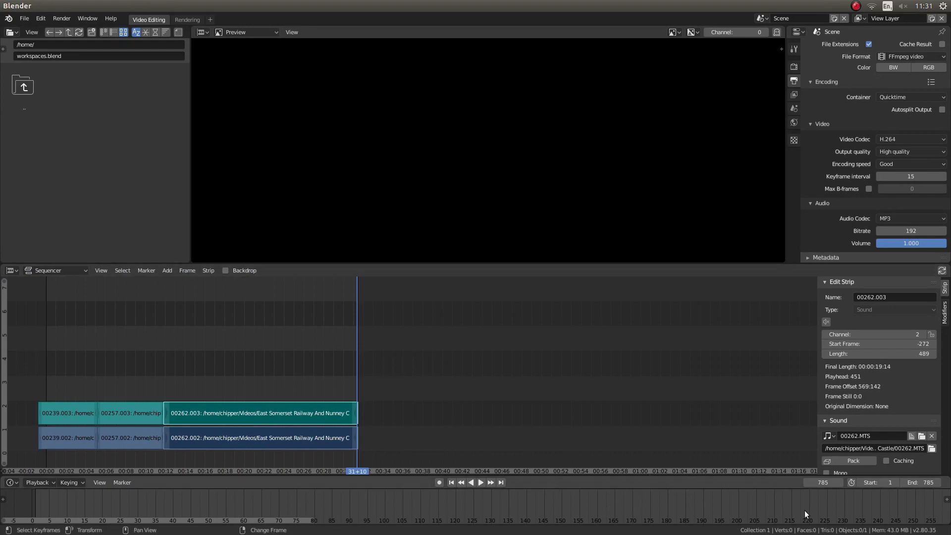
Minimise Blender and play the rendered file NEW TRIANS0001-0785.mov from the Ubuntu desktop in the video player.
mouse_move(1, 238)
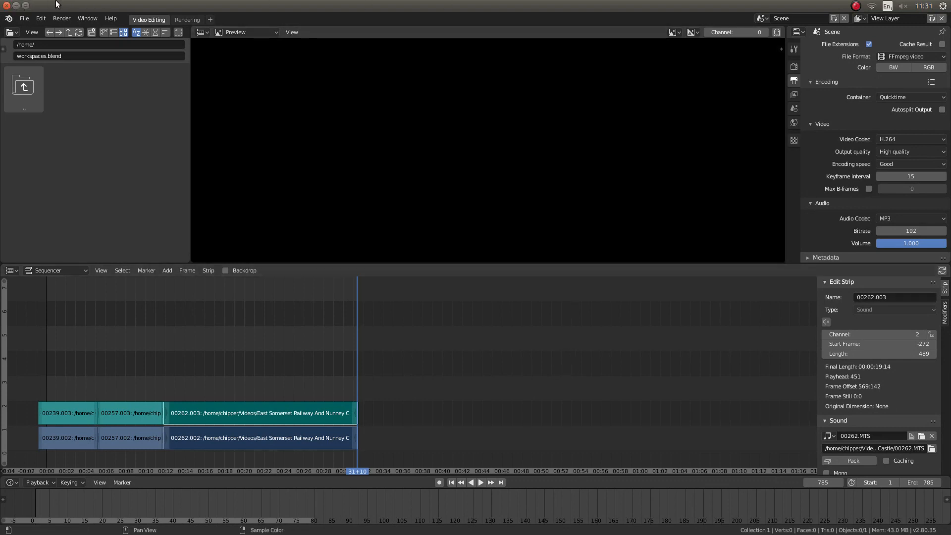
left_click(16, 6)
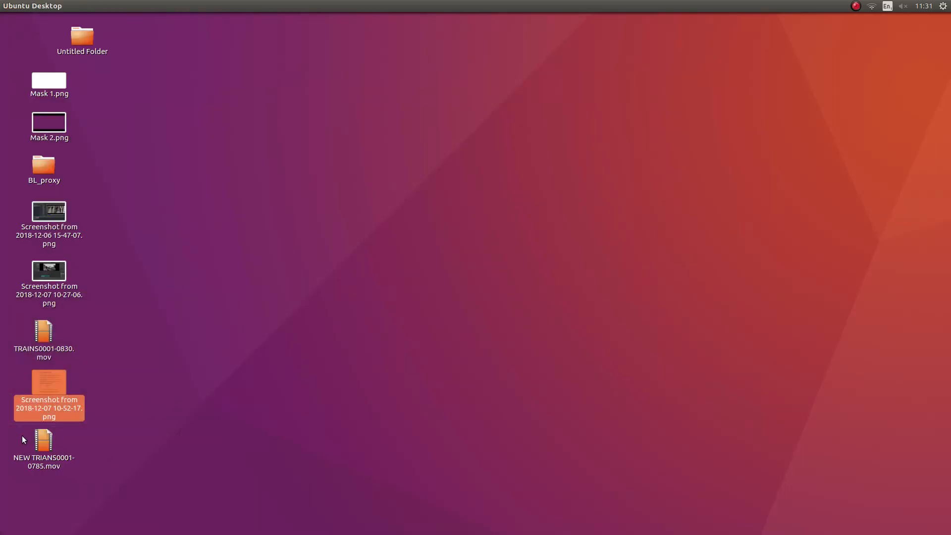
double_click(40, 447)
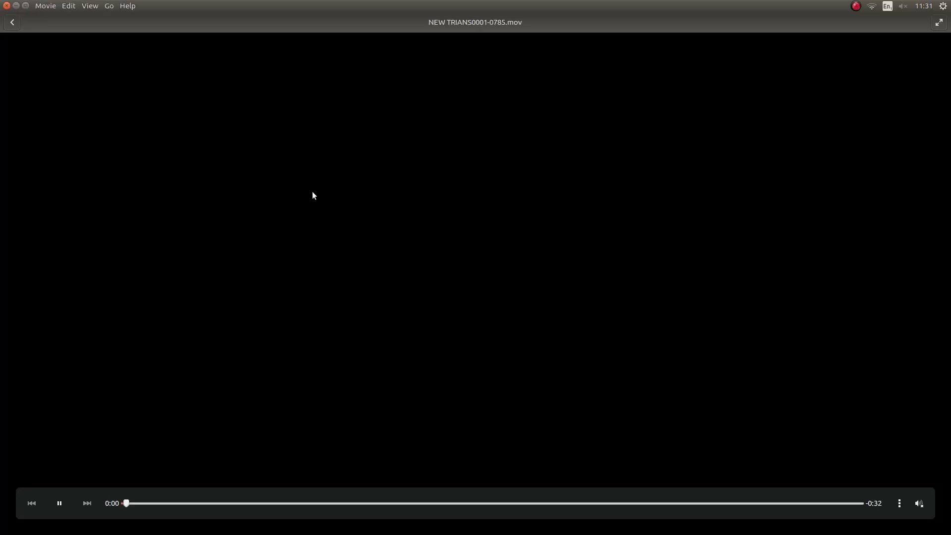